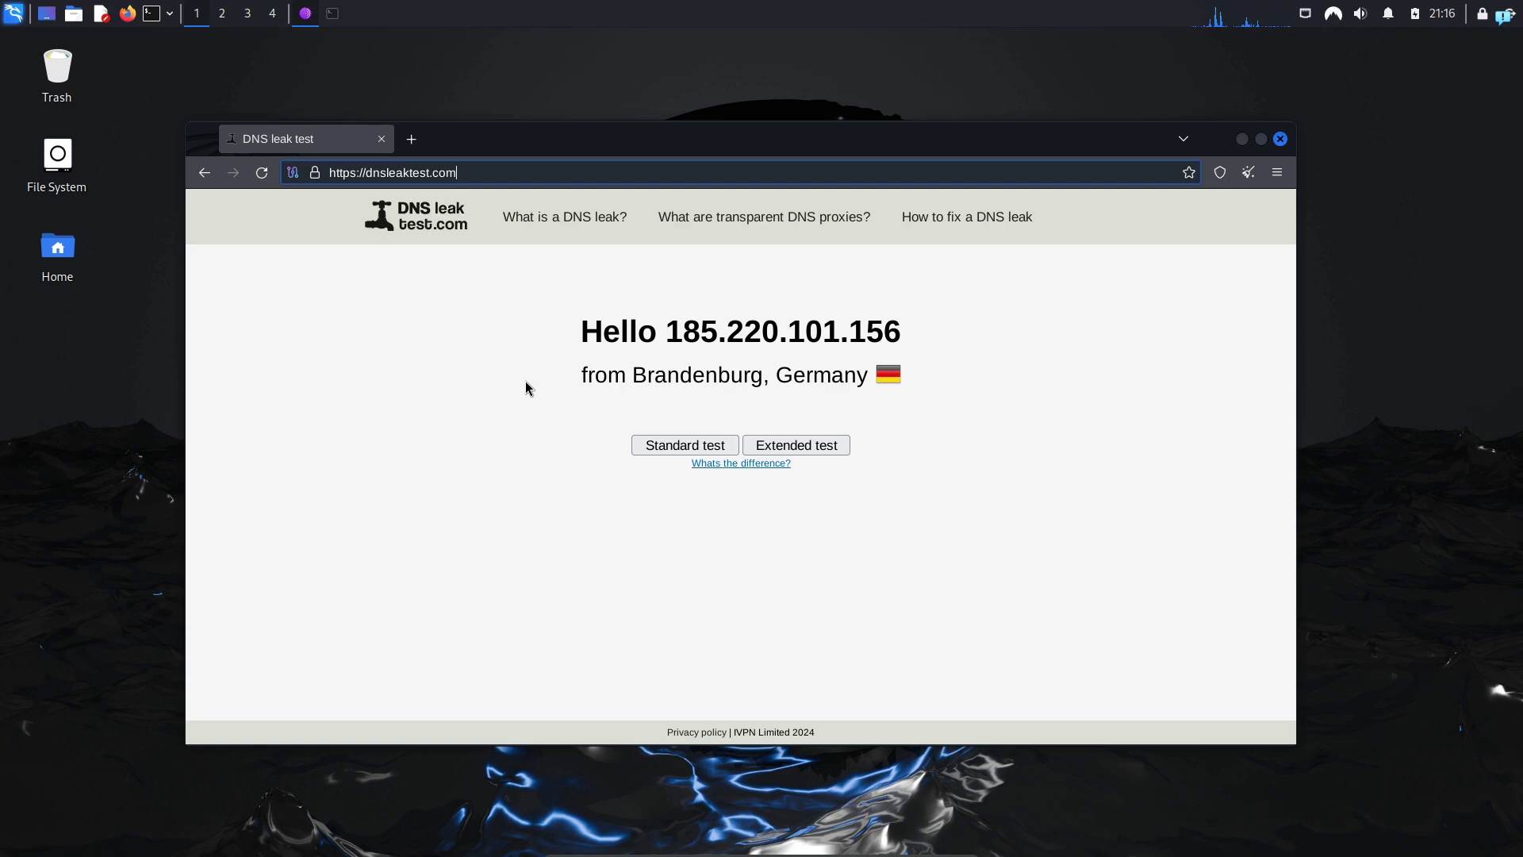
Highlight the dnsleaktest.com address, the exit IP 185.220.101.156 and the country Germany
key("ctrl+shift+Left")
key("ctrl+shift+Left")
key("ctrl+shift+Left")
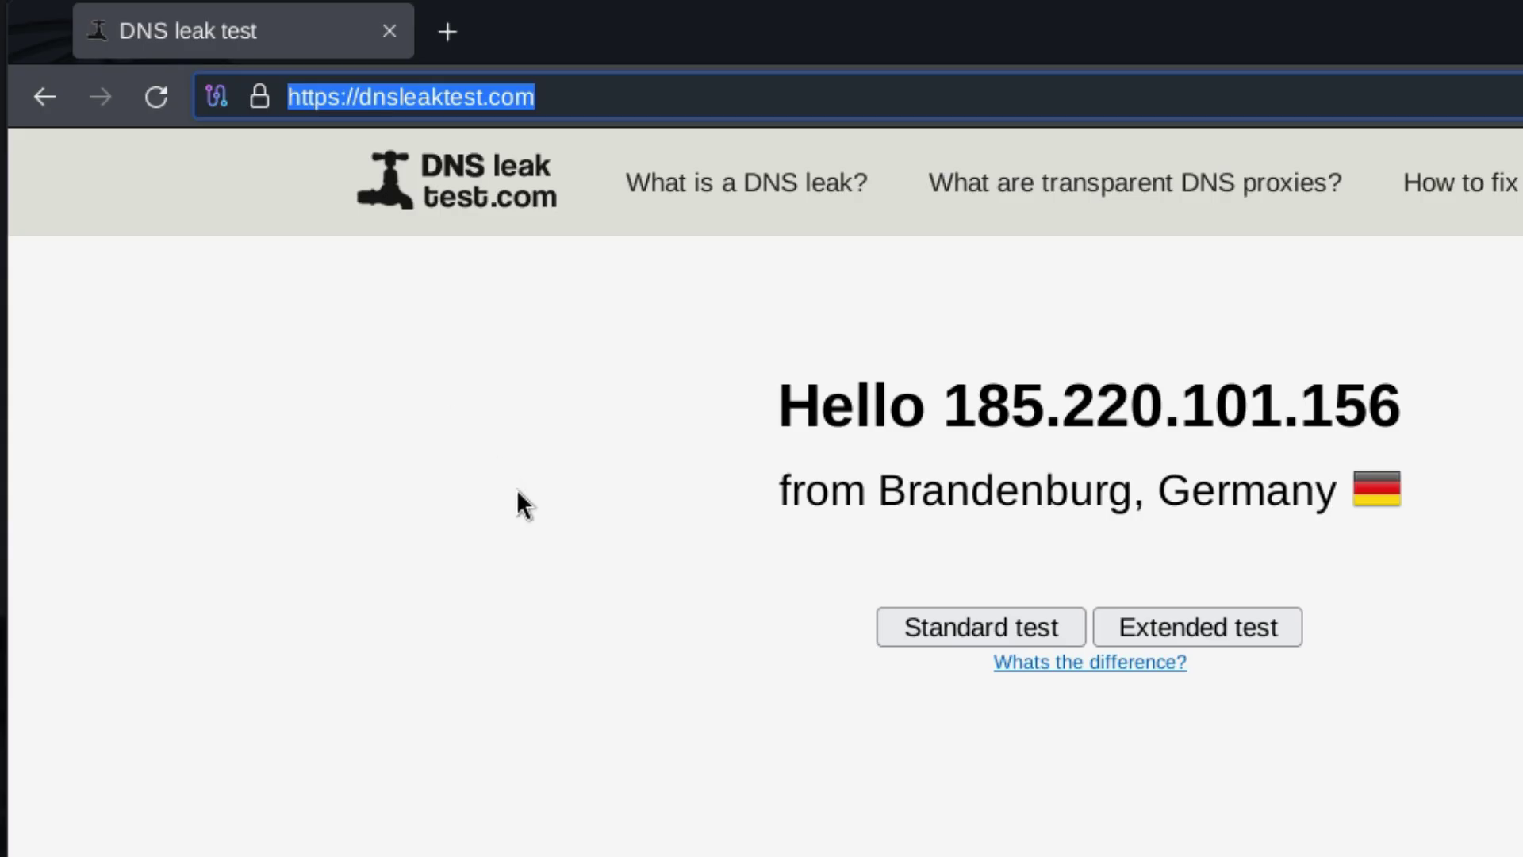
left_click_drag(948, 405, 1402, 407)
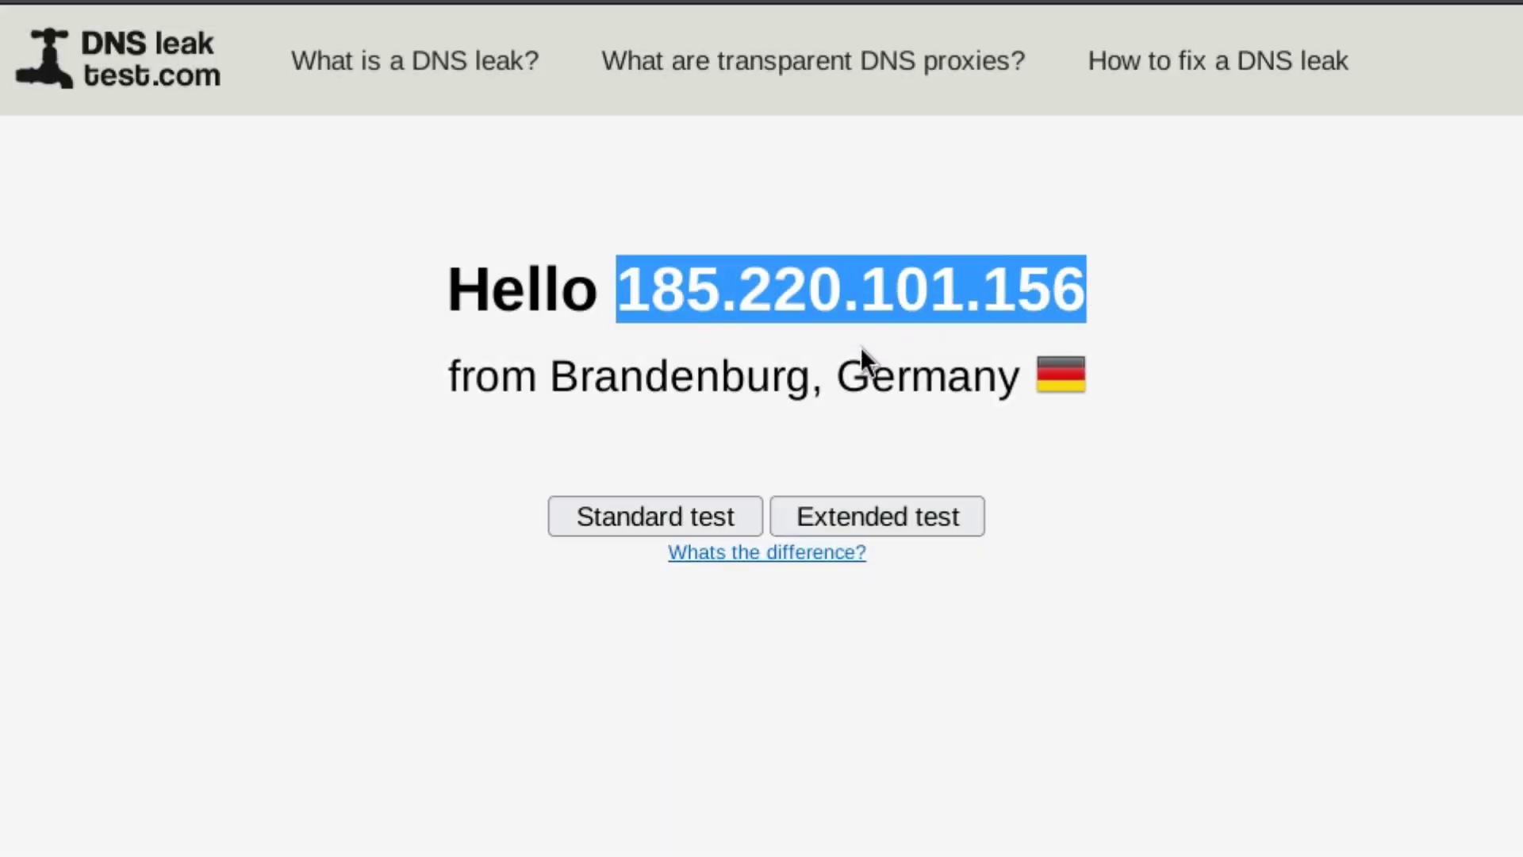
left_click_drag(840, 375, 1101, 394)
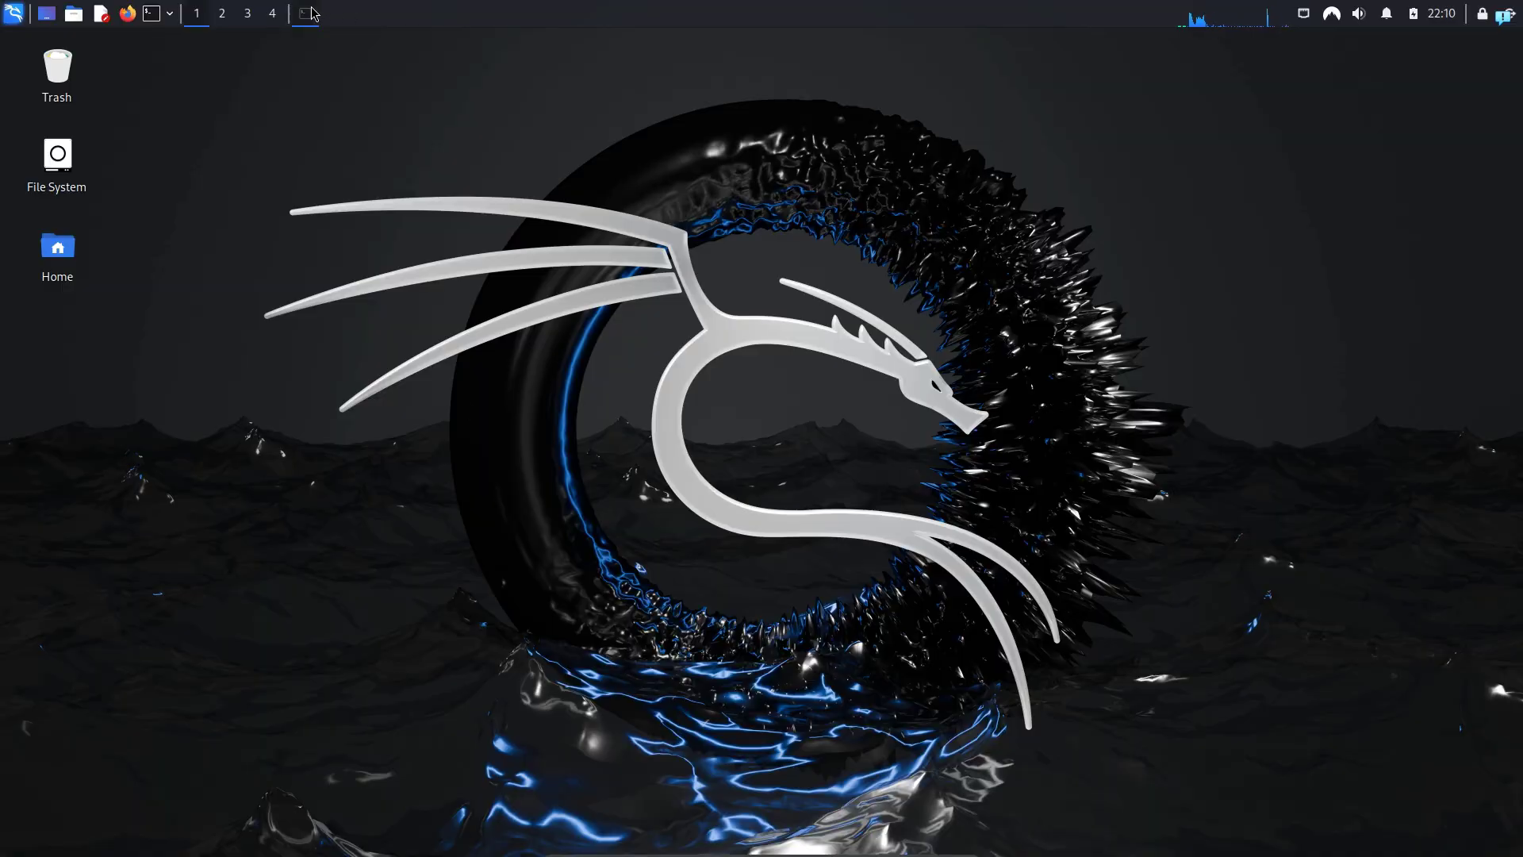
In a new terminal with larger text, install torbrowser-launcher via apt and clear the screen
key("ctrl+alt+t")
key("ctrl+plus")
key("ctrl+plus")
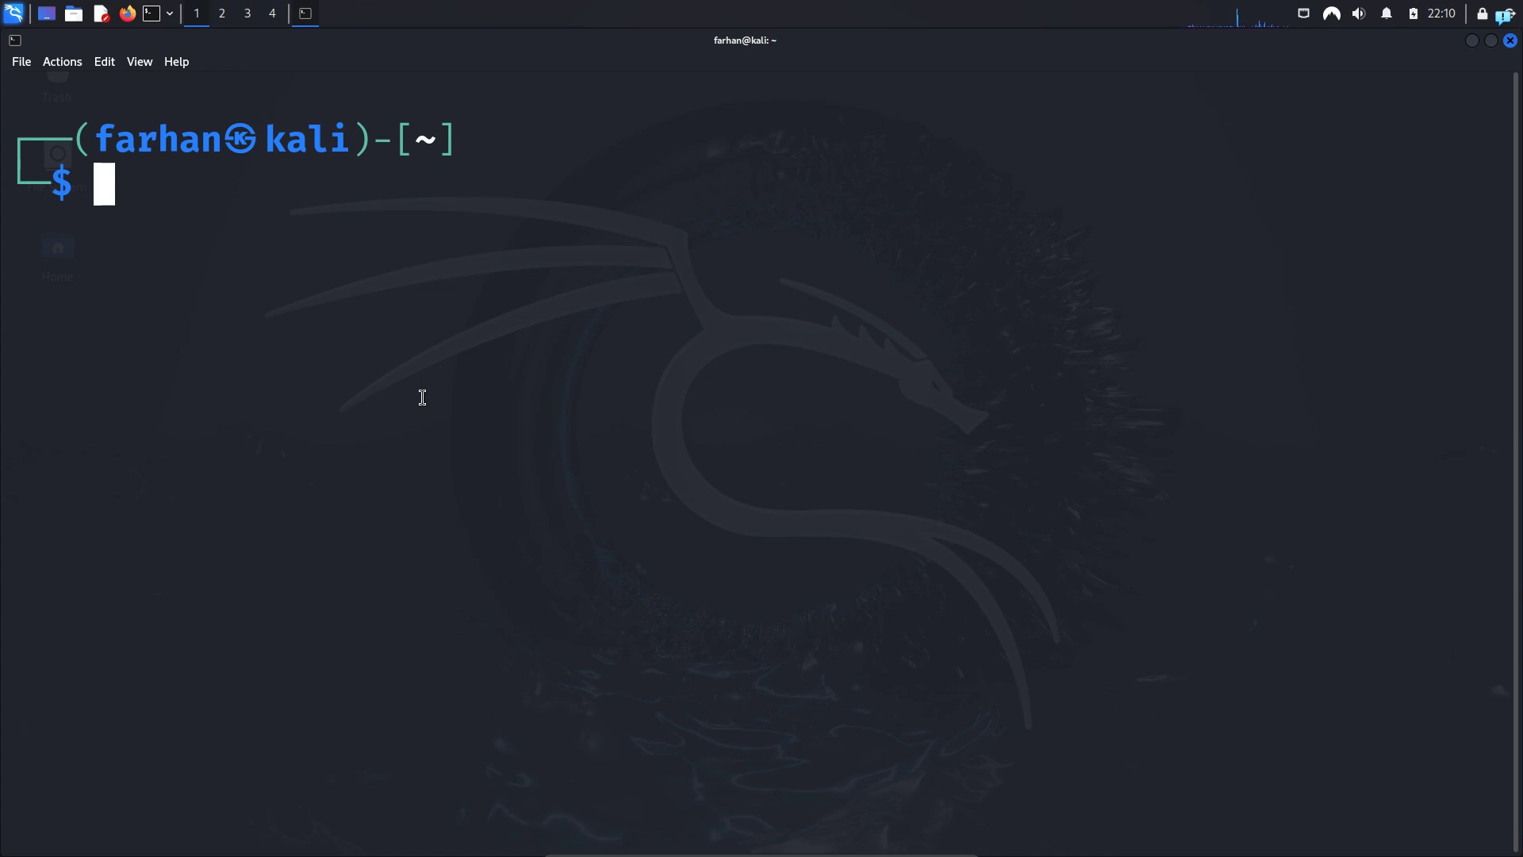
type("sudo apt in")
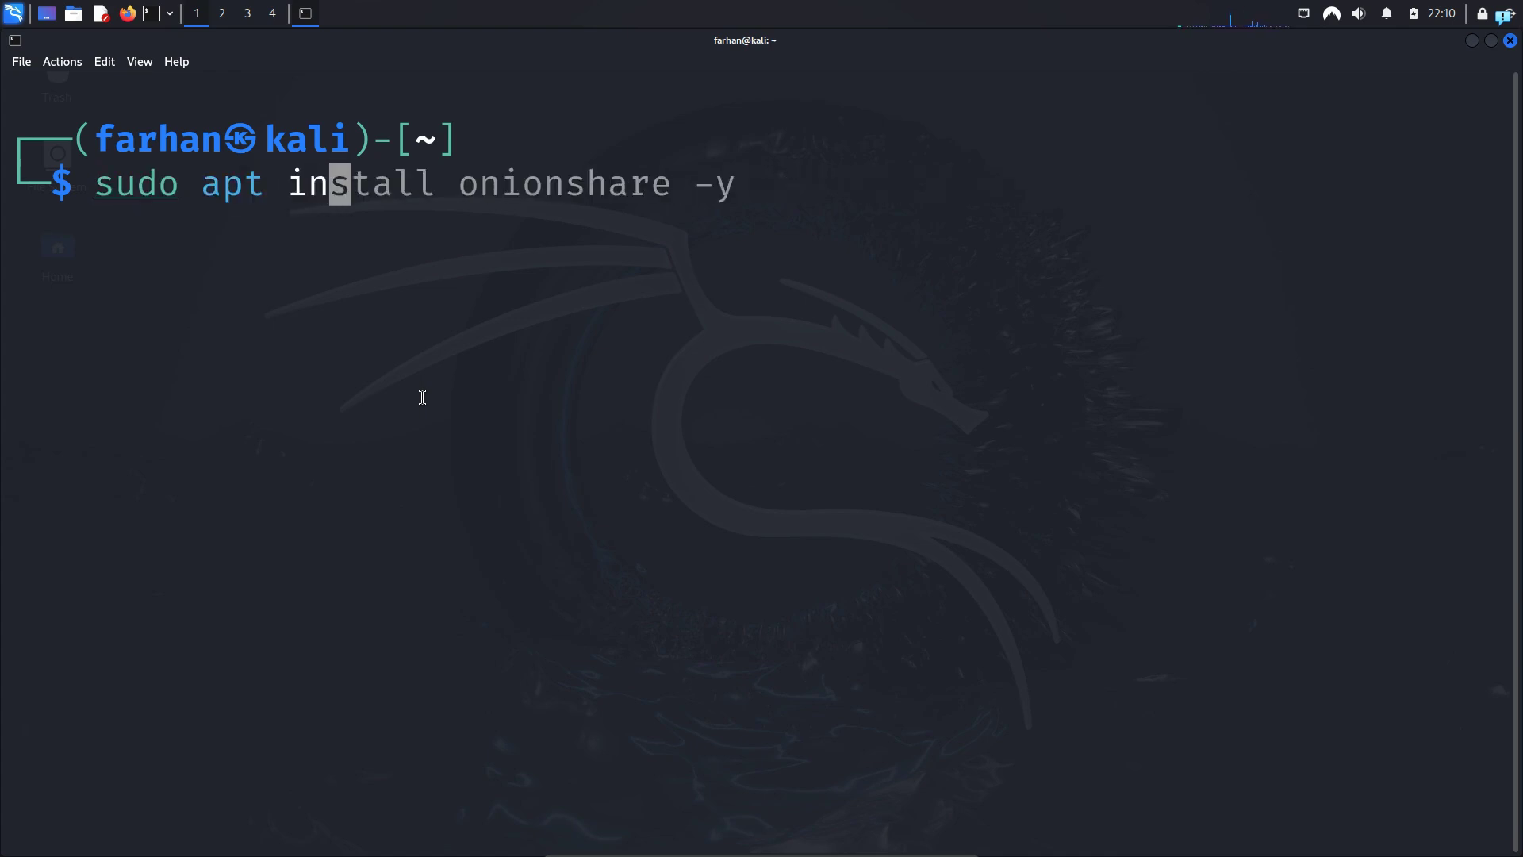
type("stall torbrow")
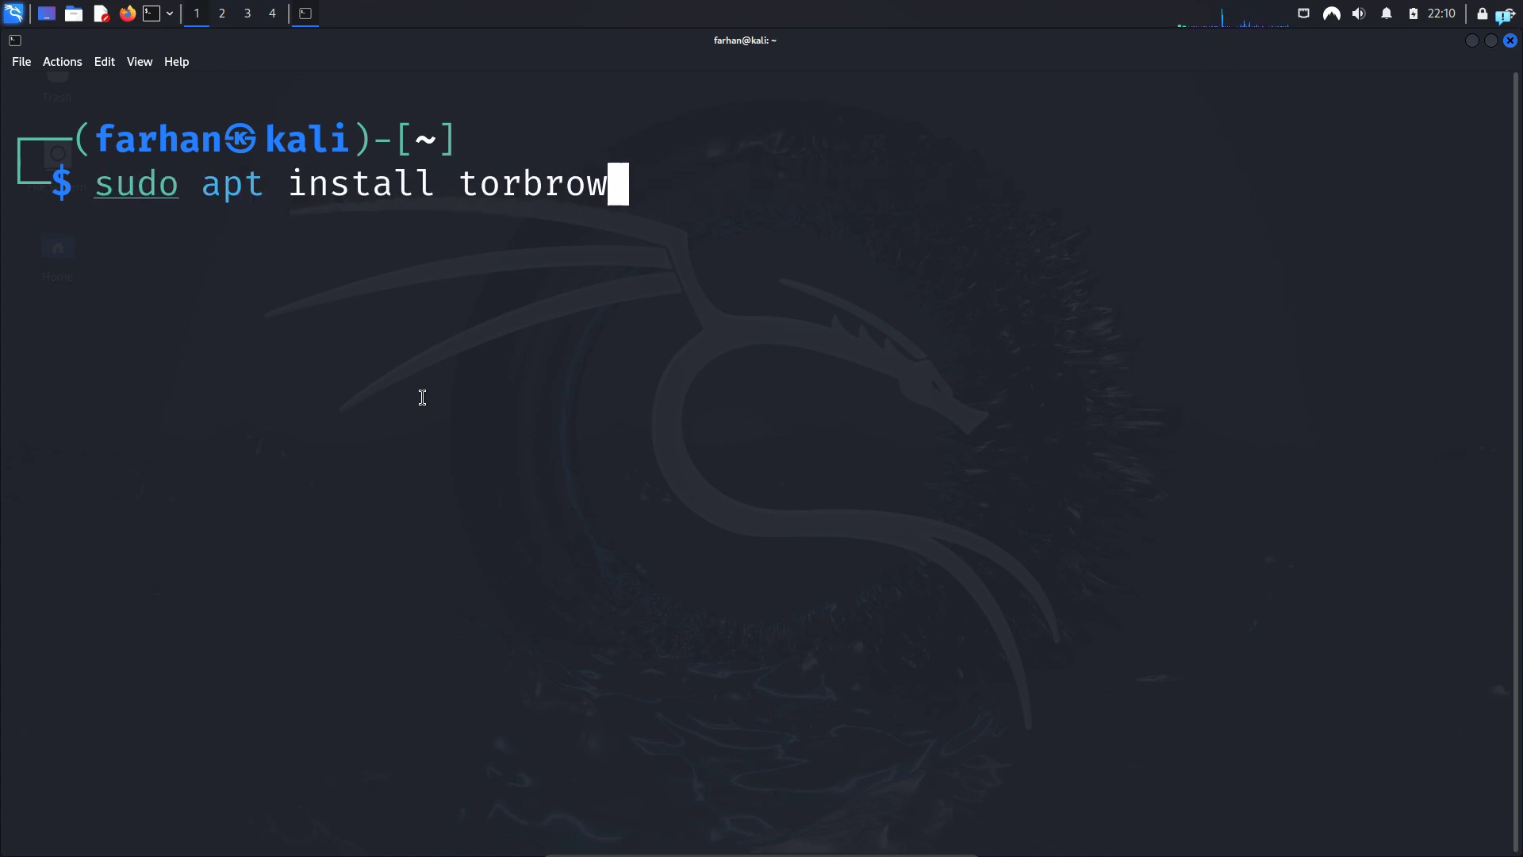
type("ser-laun")
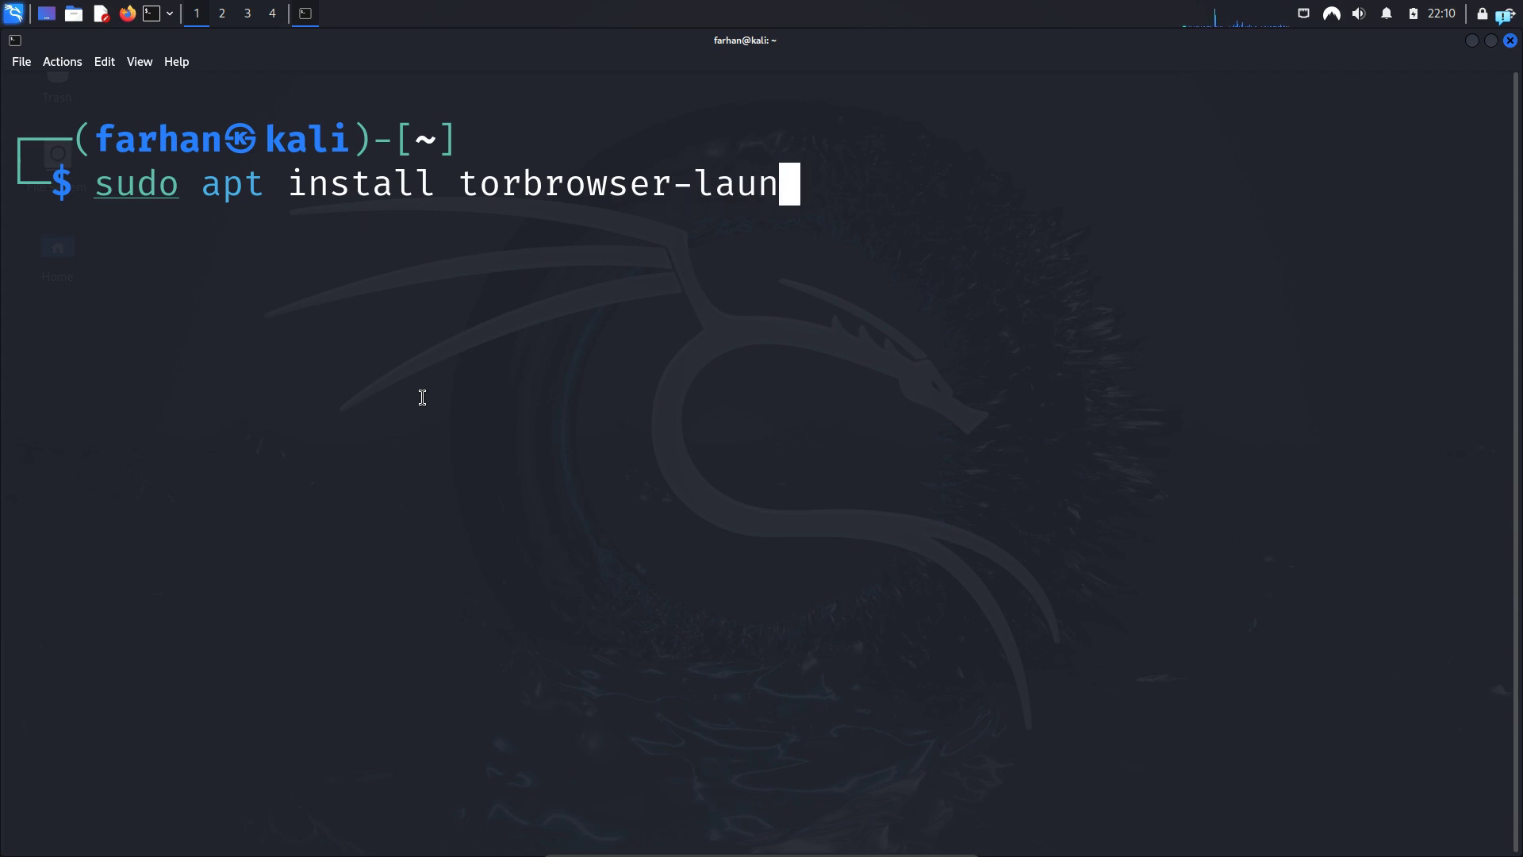
type("cher -")
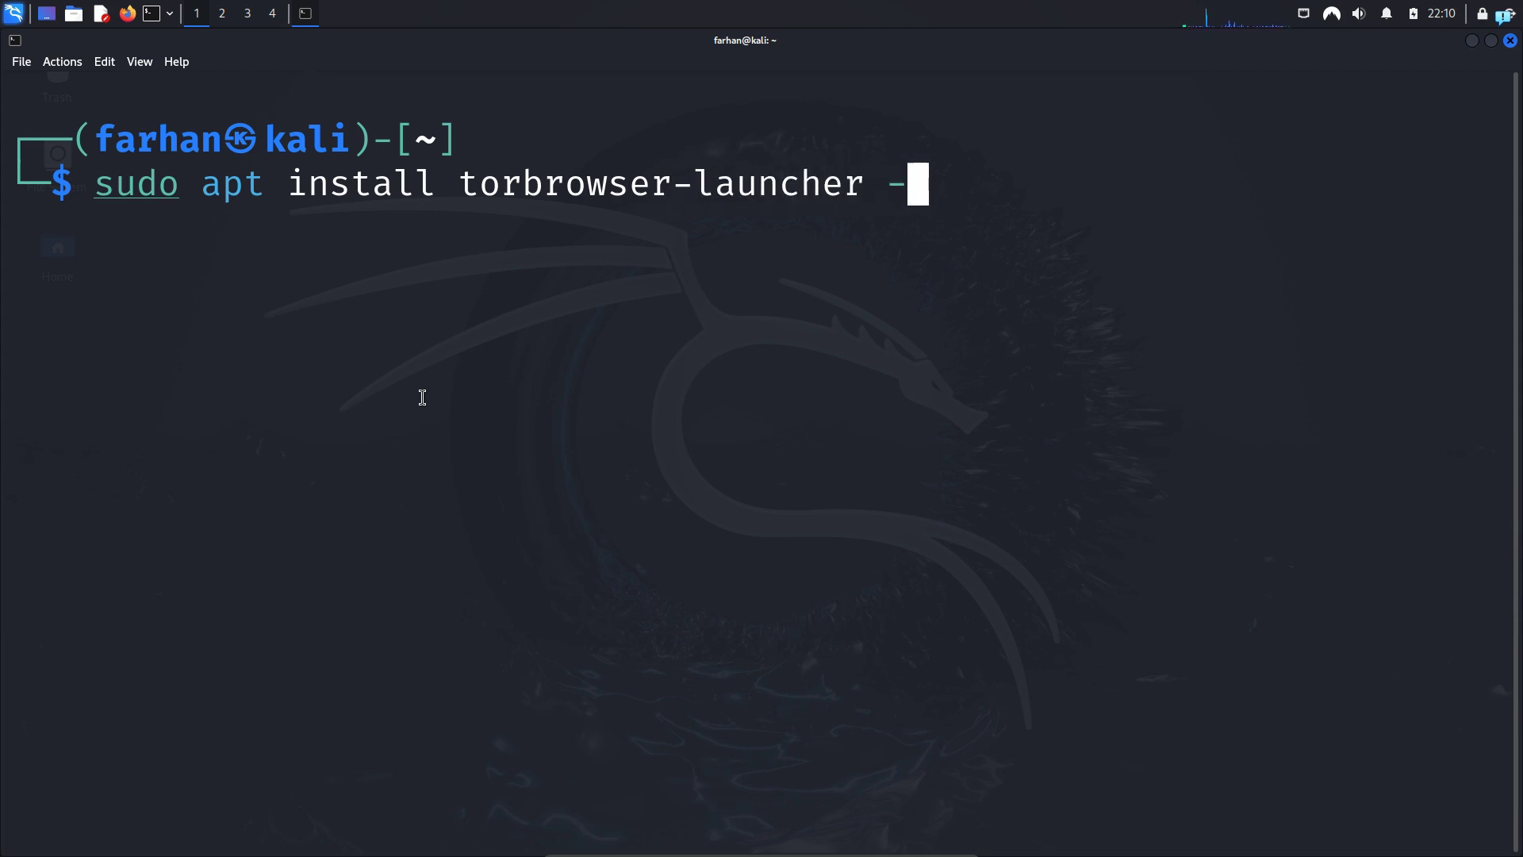
type("y")
key("Return")
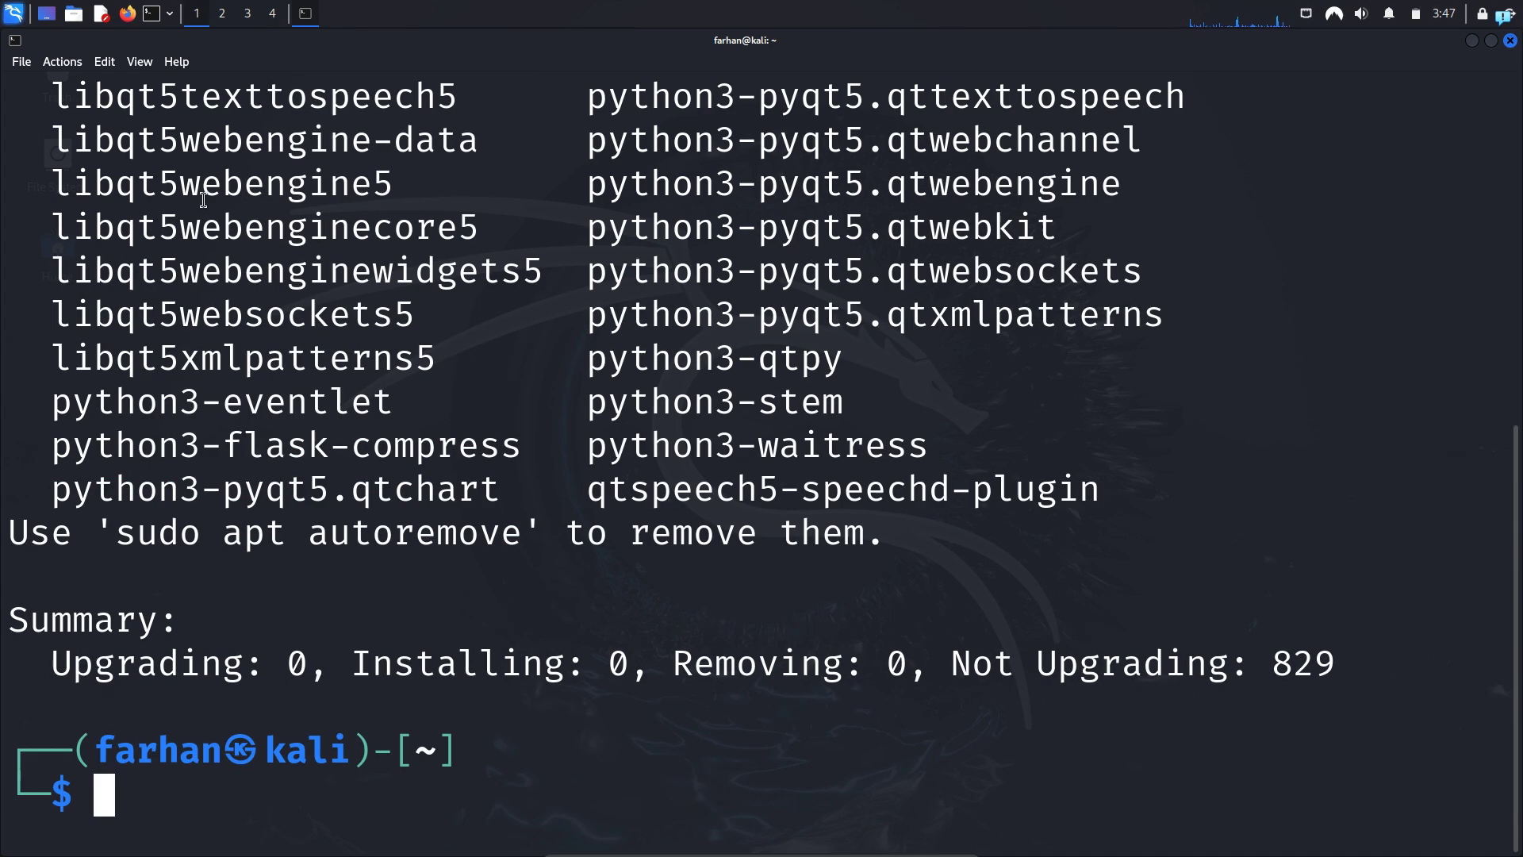
type("clear")
key("Return")
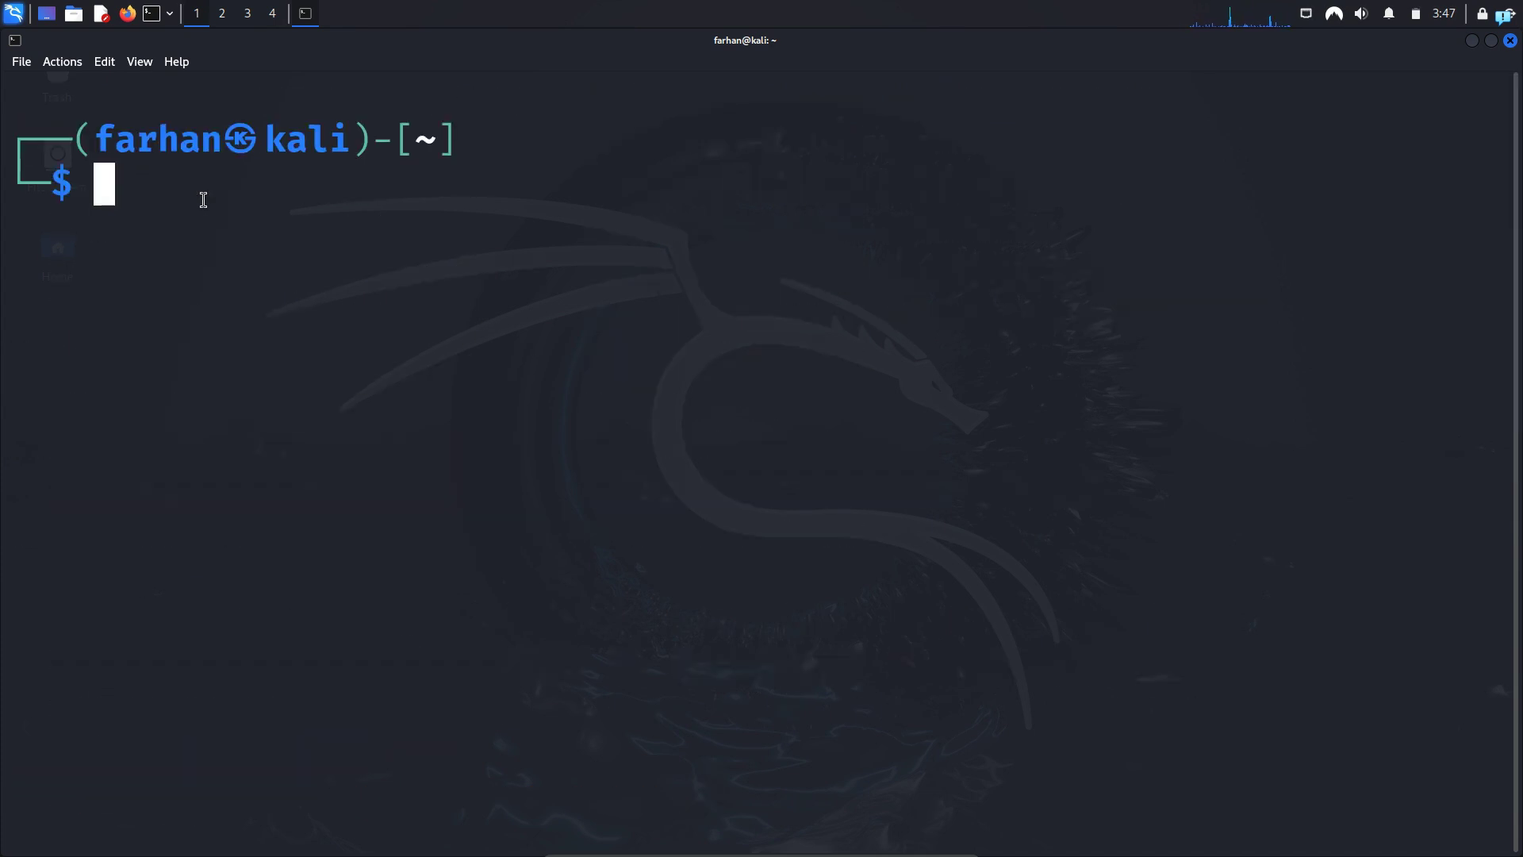
Search the Kali menu for 'tor' and launch Tor Browser
left_click(17, 16)
type("tor")
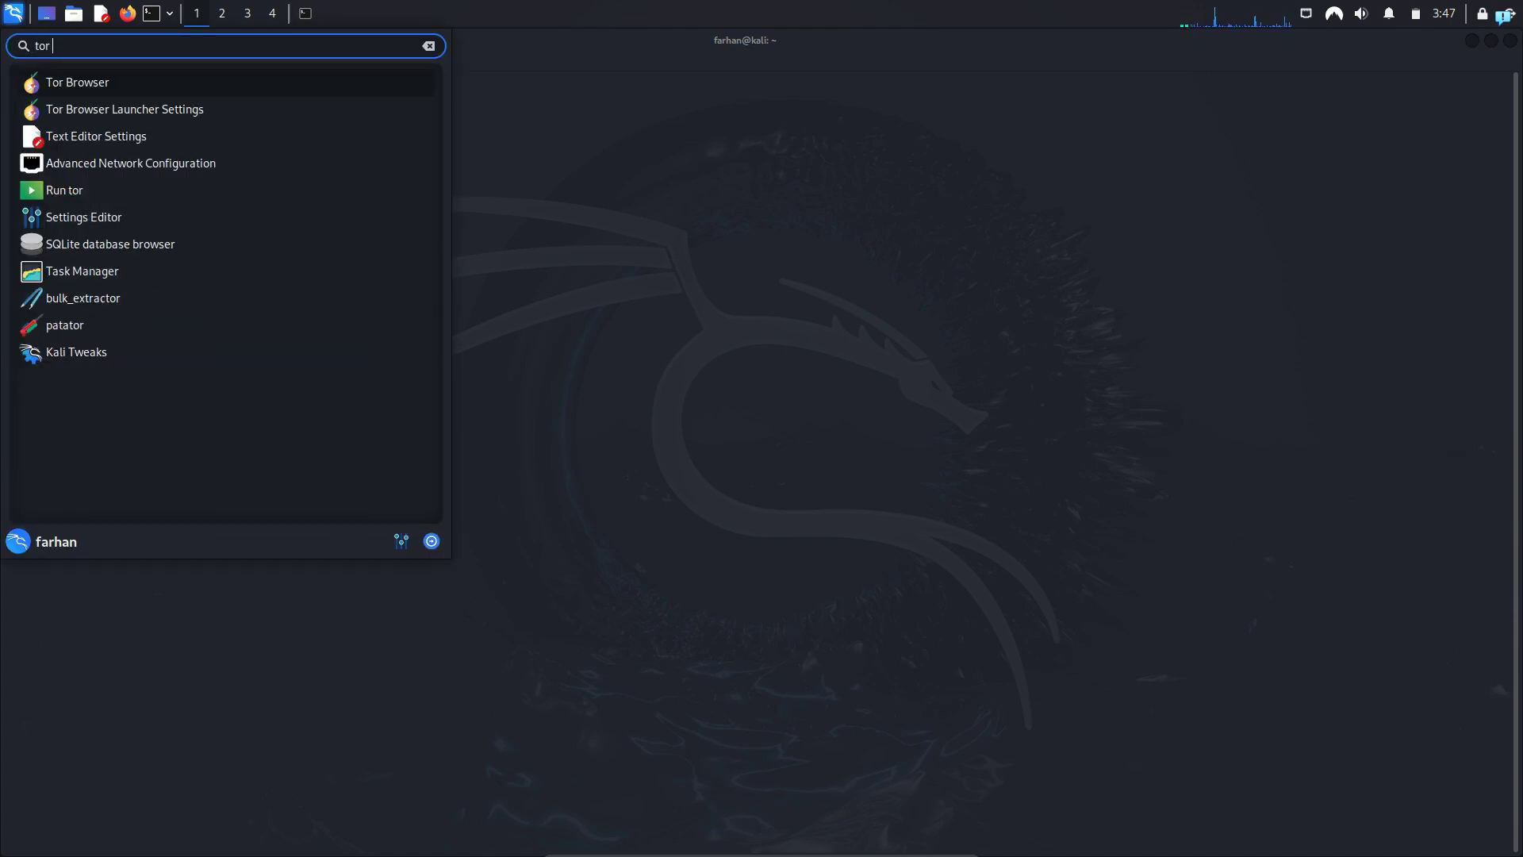
left_click(107, 93)
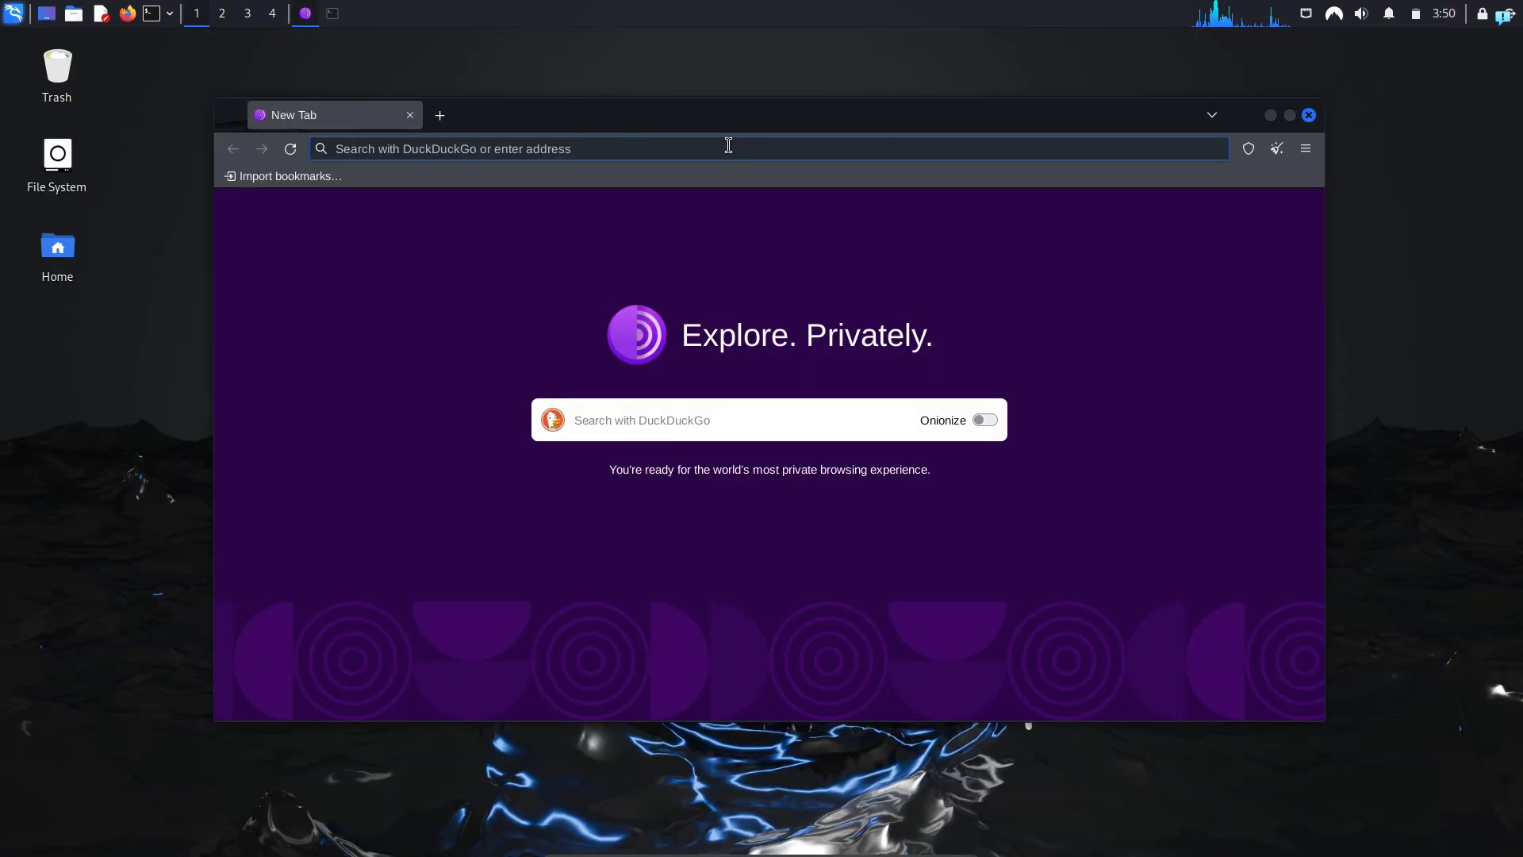
type("dnsl")
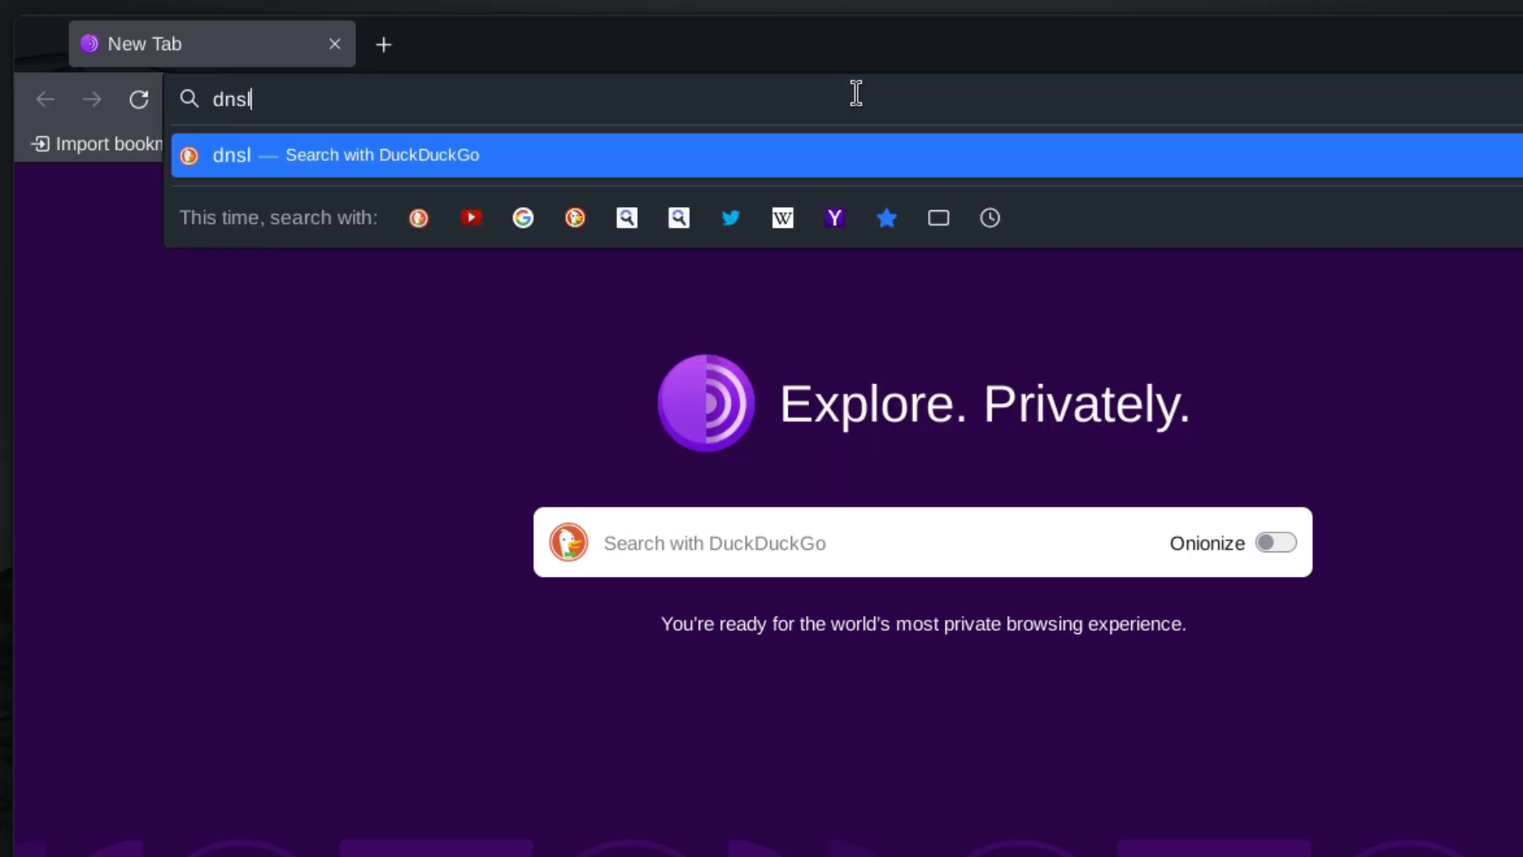
type("eaktest.com")
Load dnsleaktest.com and highlight its reported exit IP and the country Netherlands
key("Return")
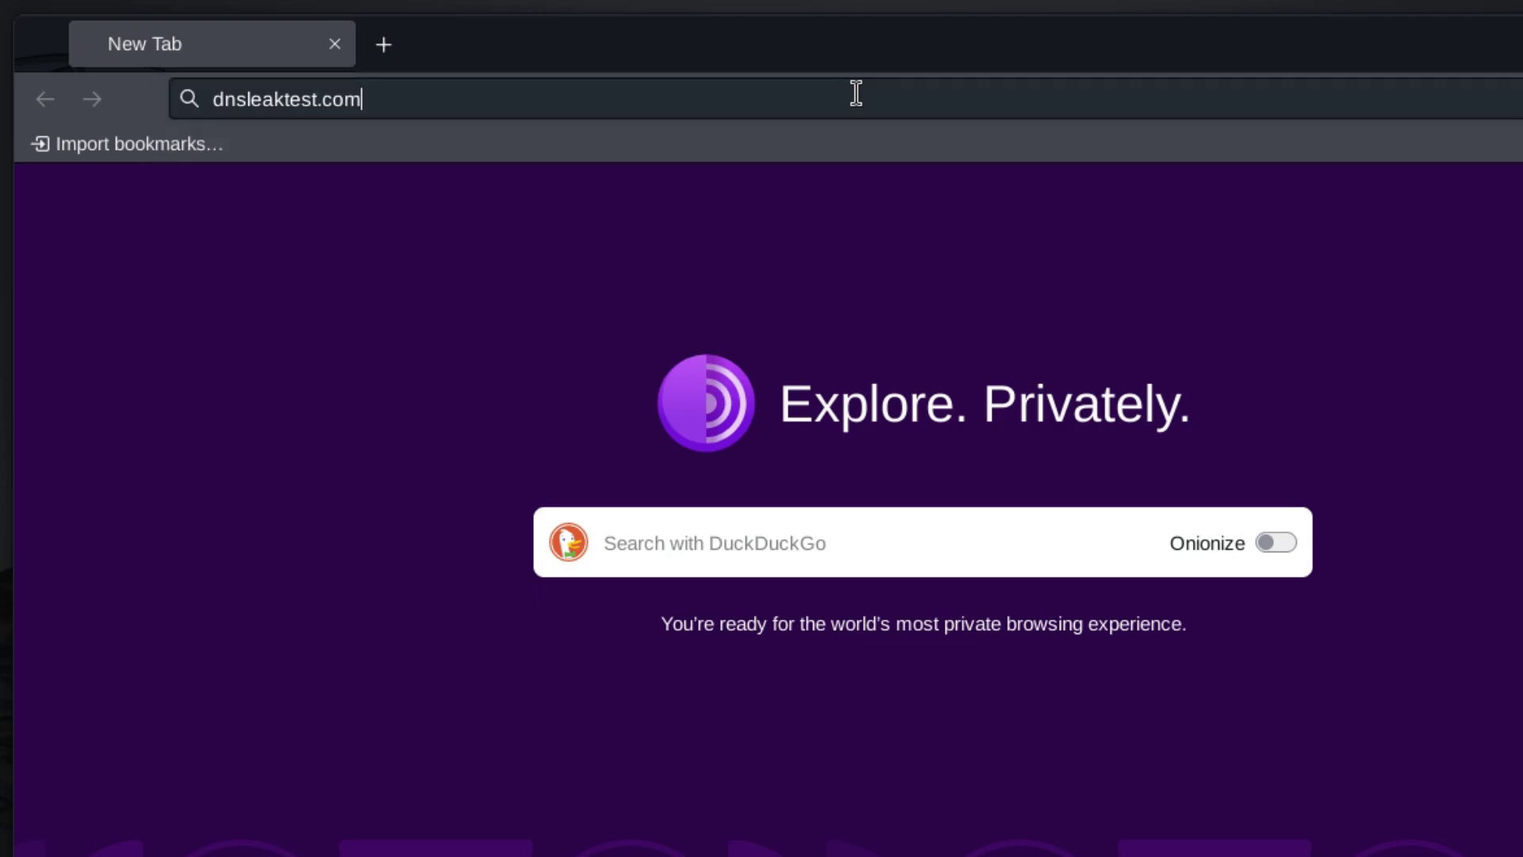
left_click_drag(703, 307, 916, 307)
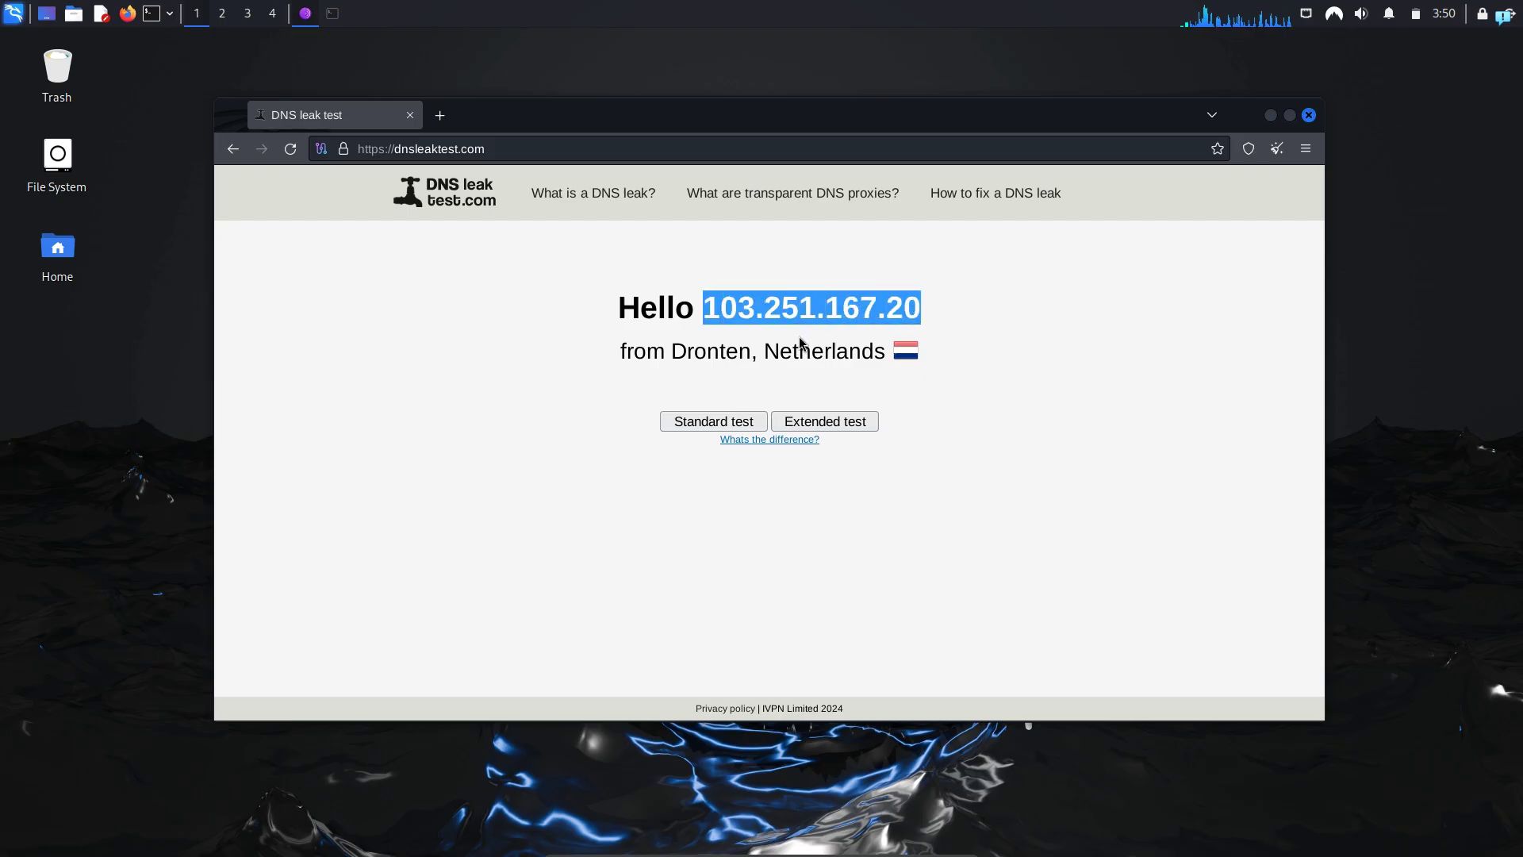
left_click_drag(764, 350, 936, 347)
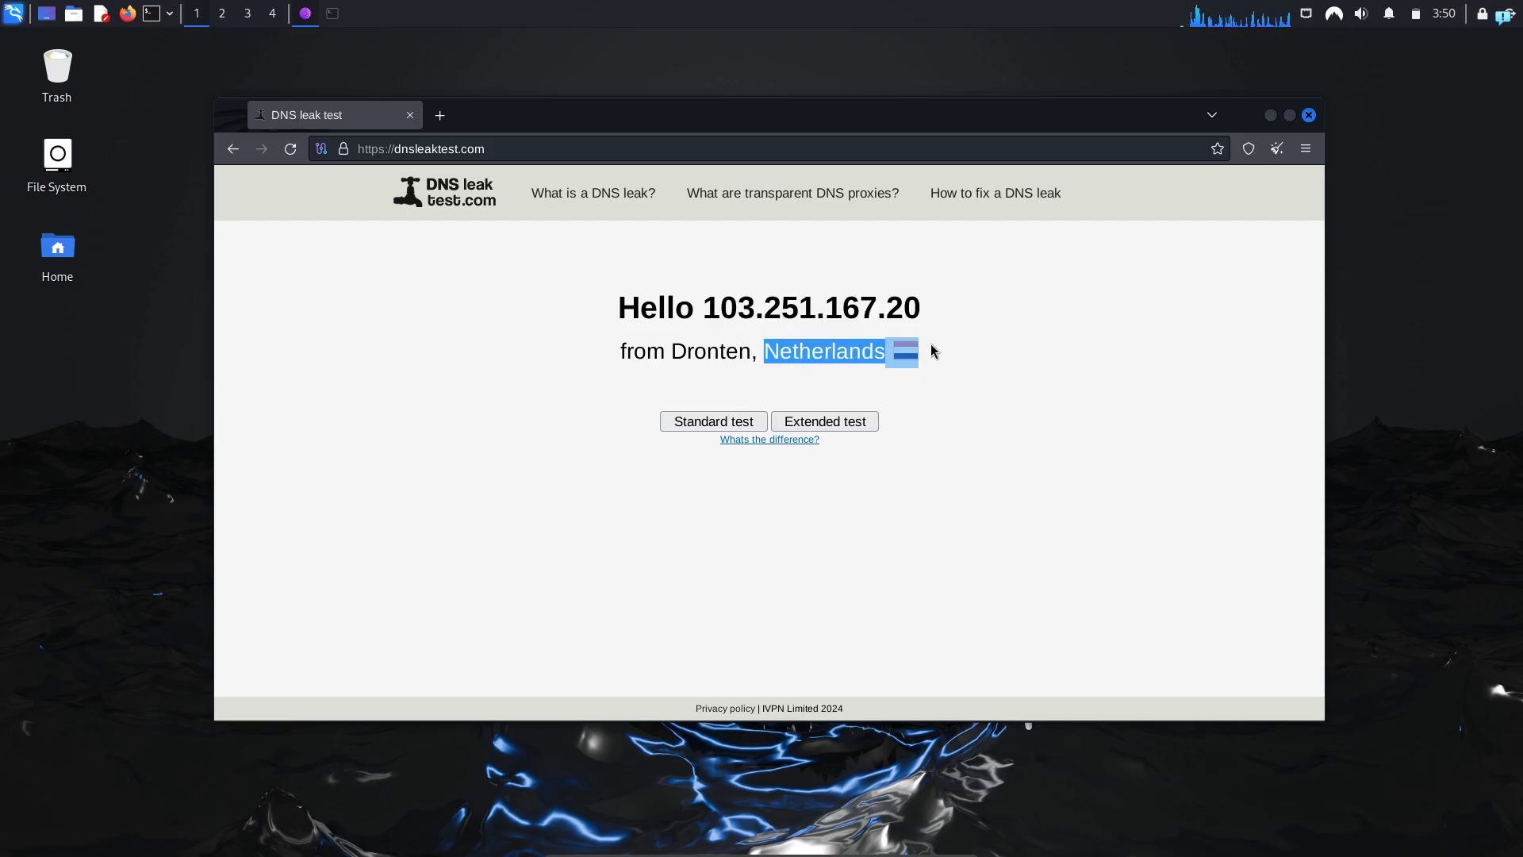
Request a new Tor circuit for the site, giving exit 80.94.92.106 in Romania
left_click(1305, 148)
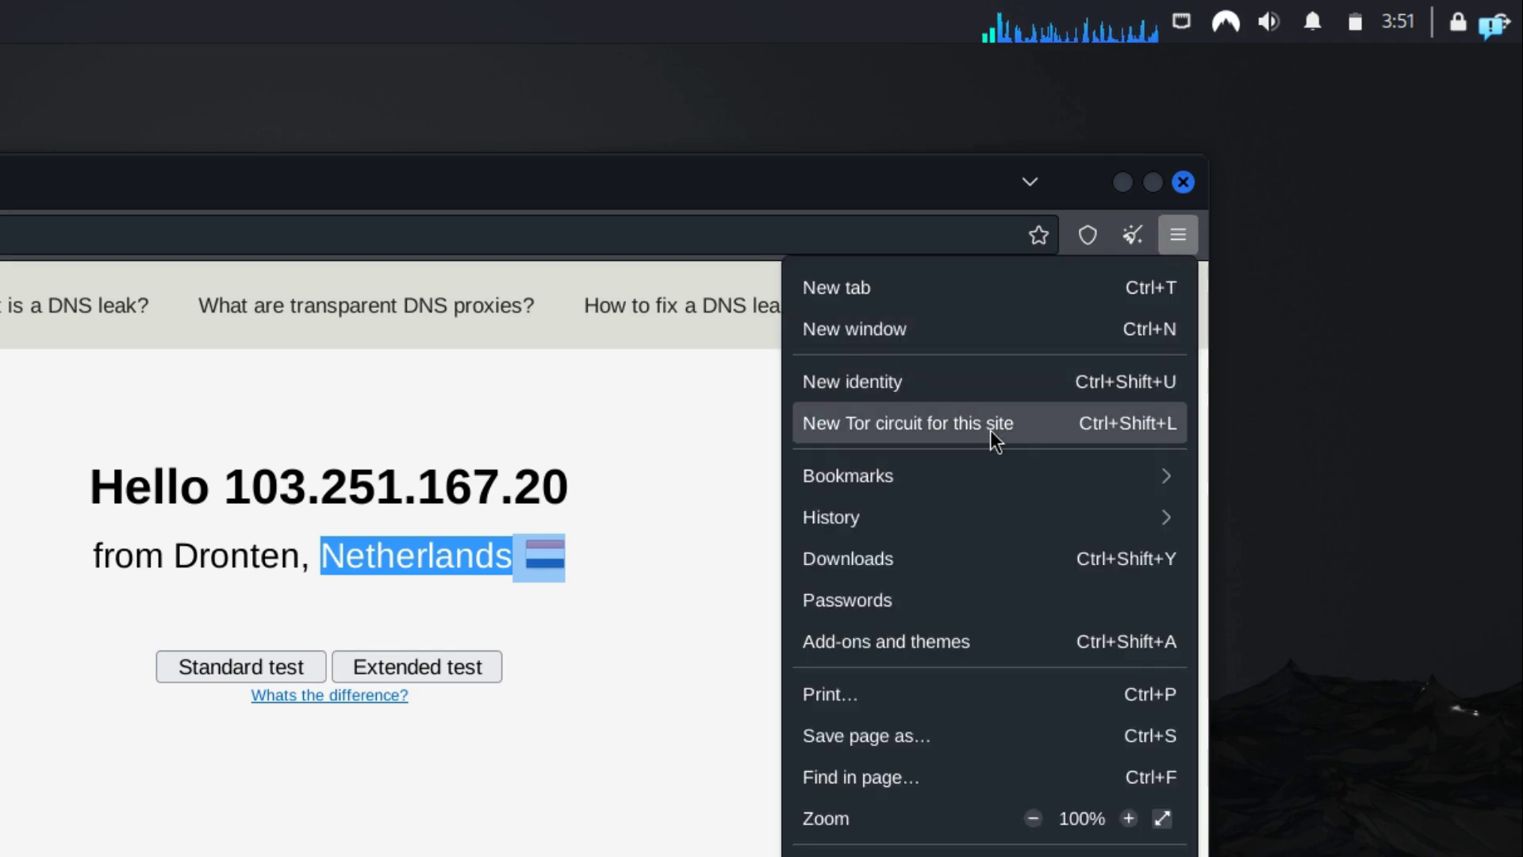
left_click(989, 429)
left_click_drag(719, 307, 908, 306)
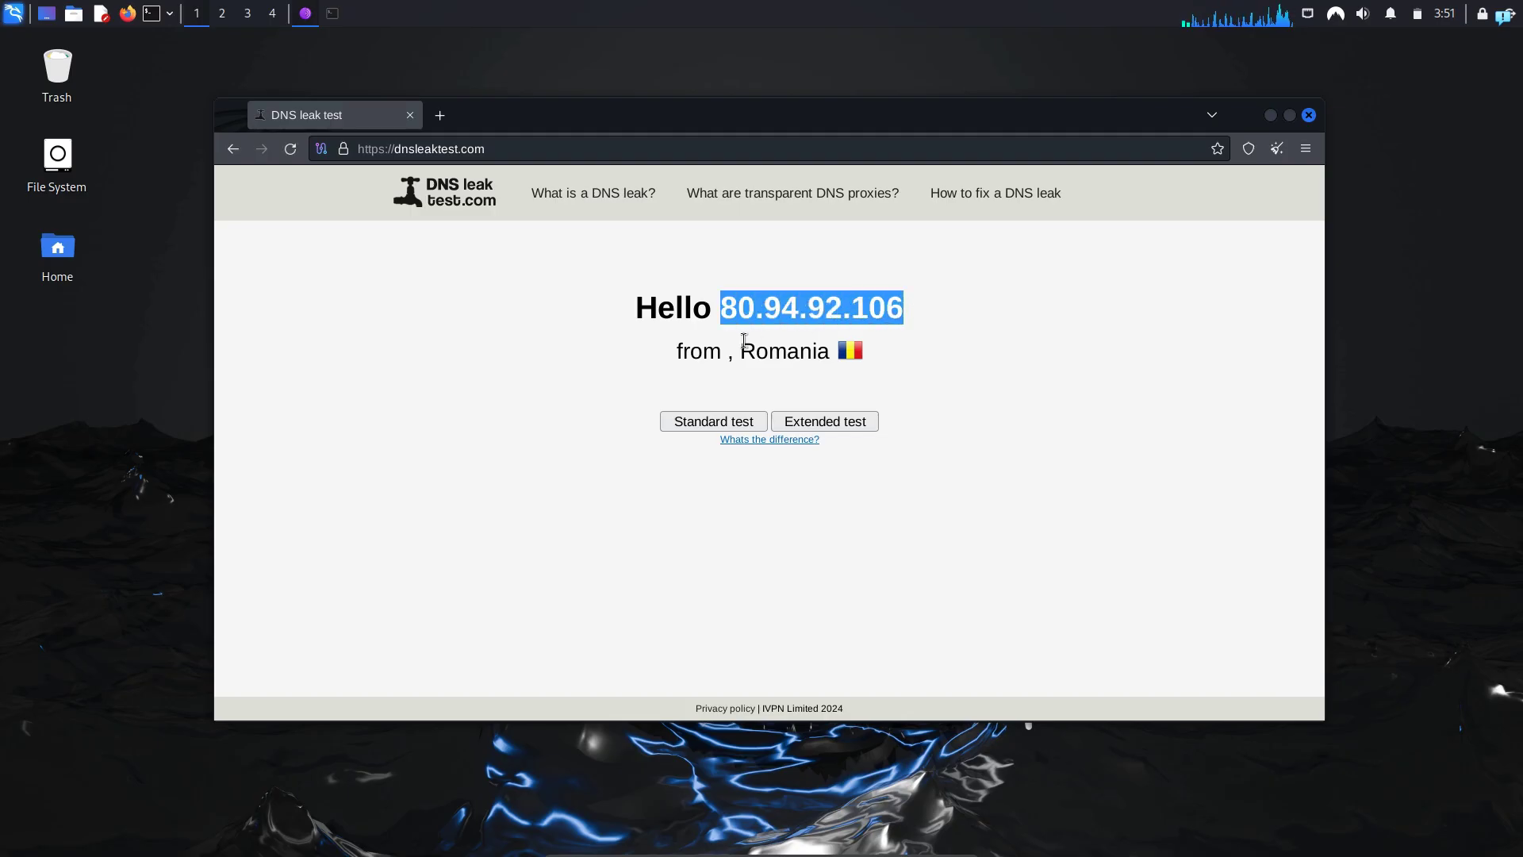
left_click_drag(740, 351, 865, 361)
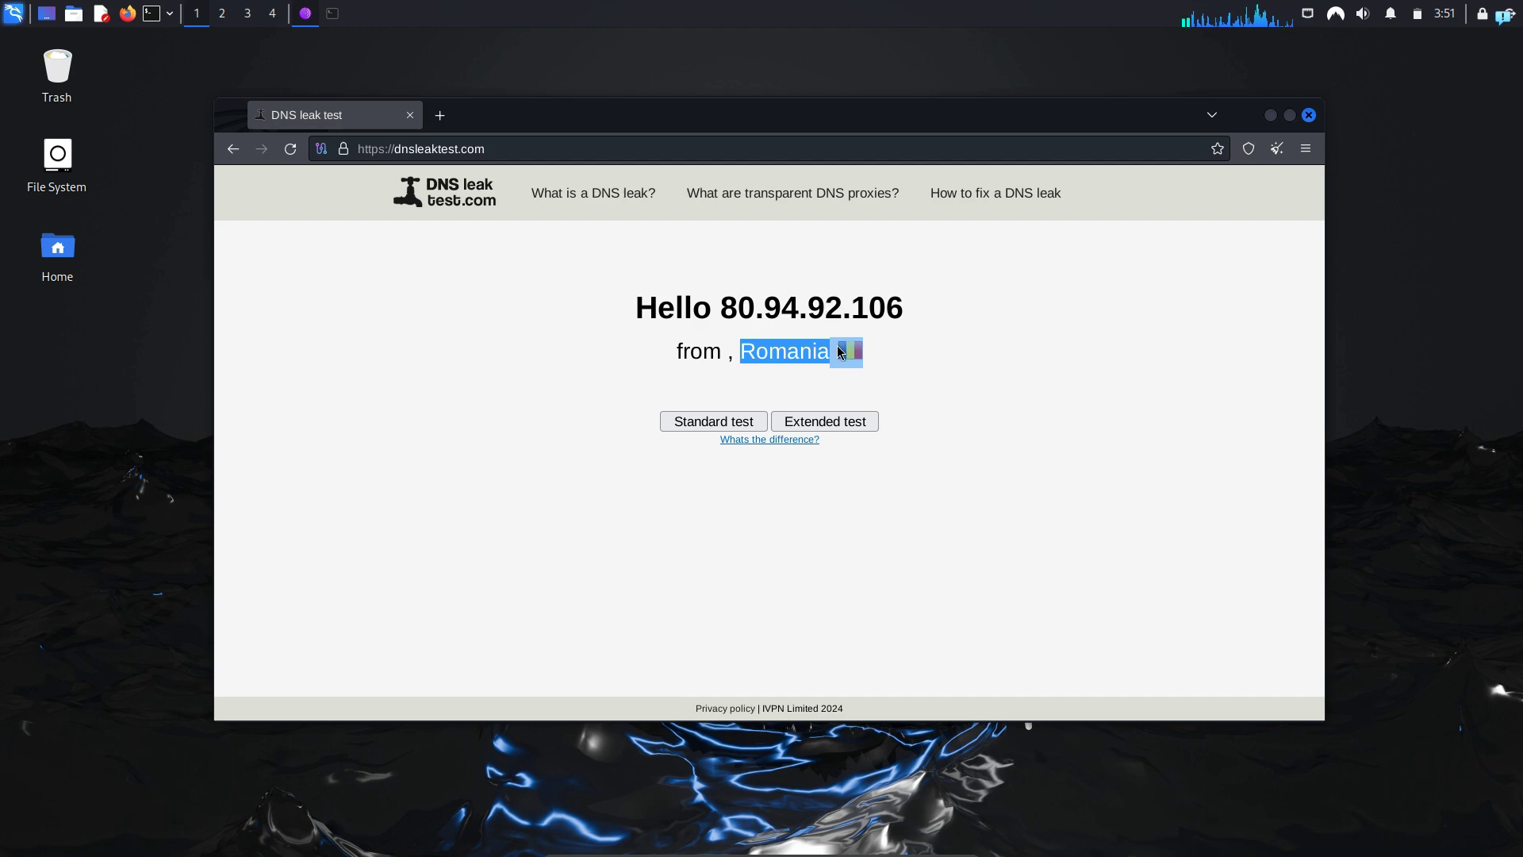
Close Tor Browser, find the torrc files and copy the Tor Browser torrc path
left_click(1307, 114)
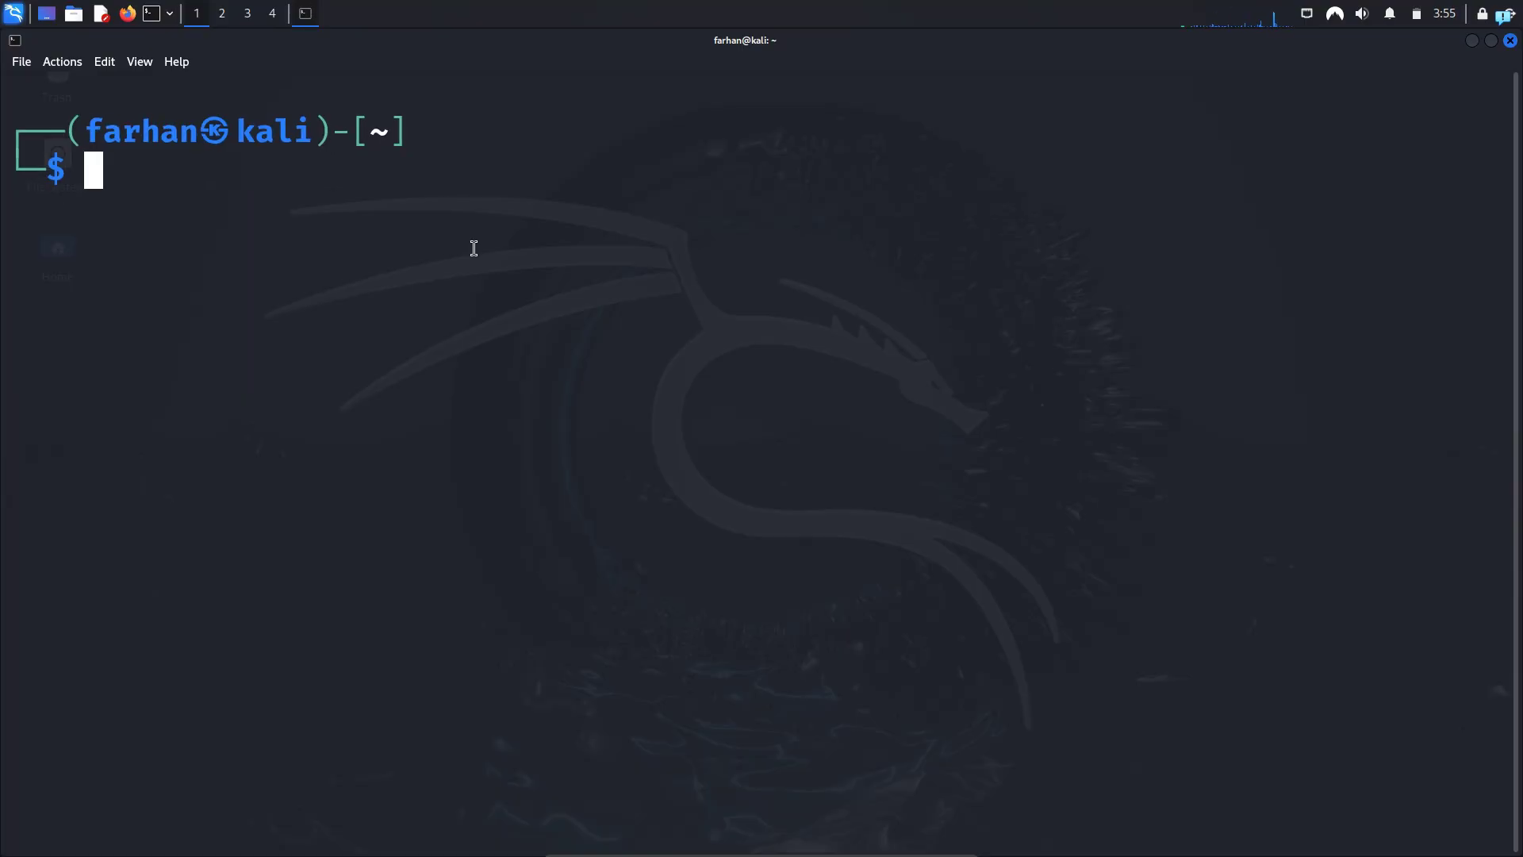
type("locate ")
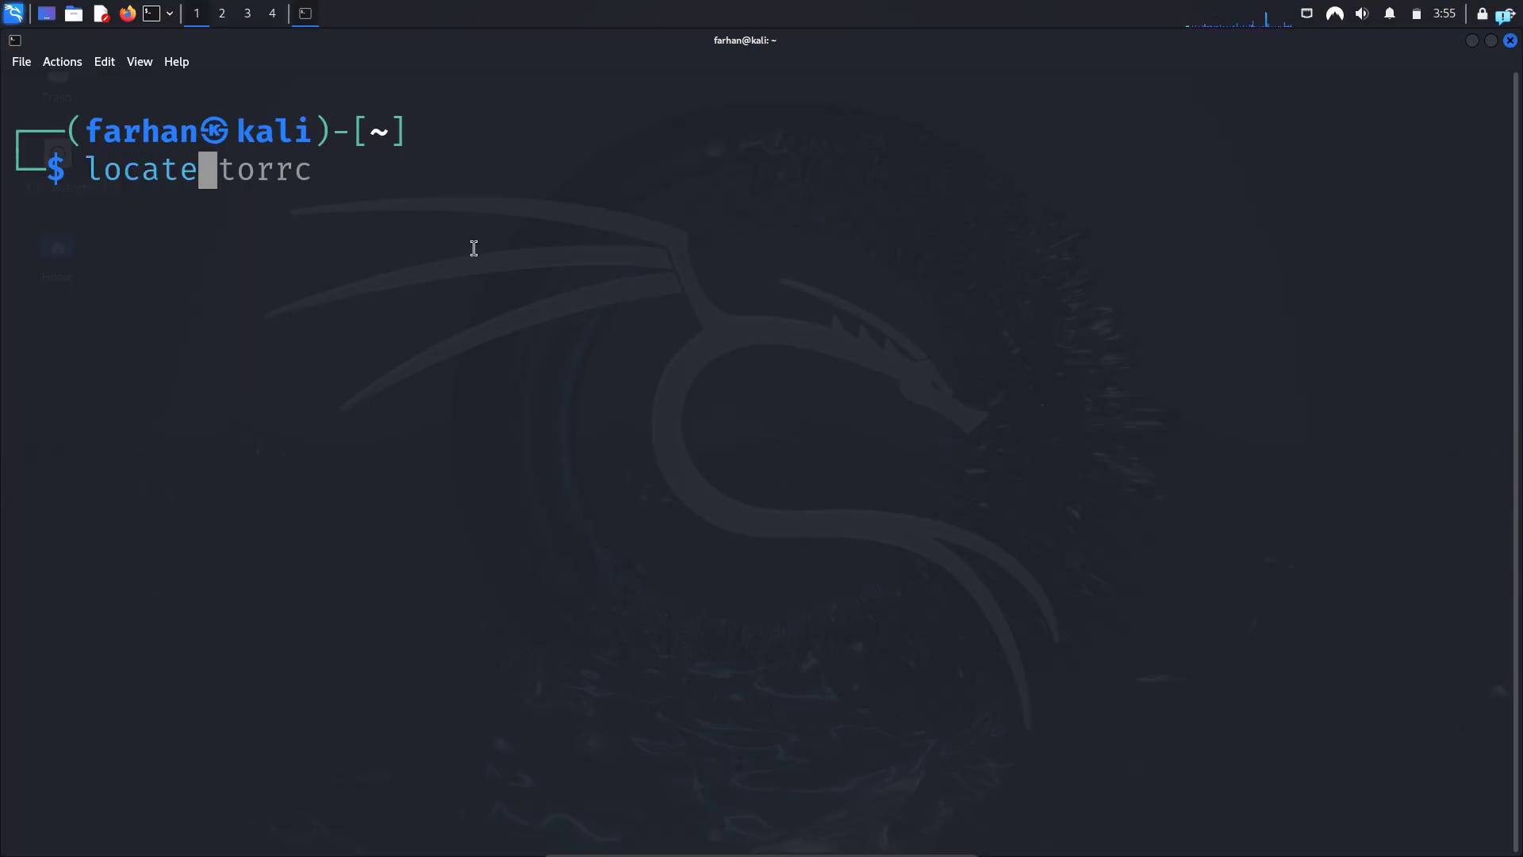
type("torrc")
key("Return")
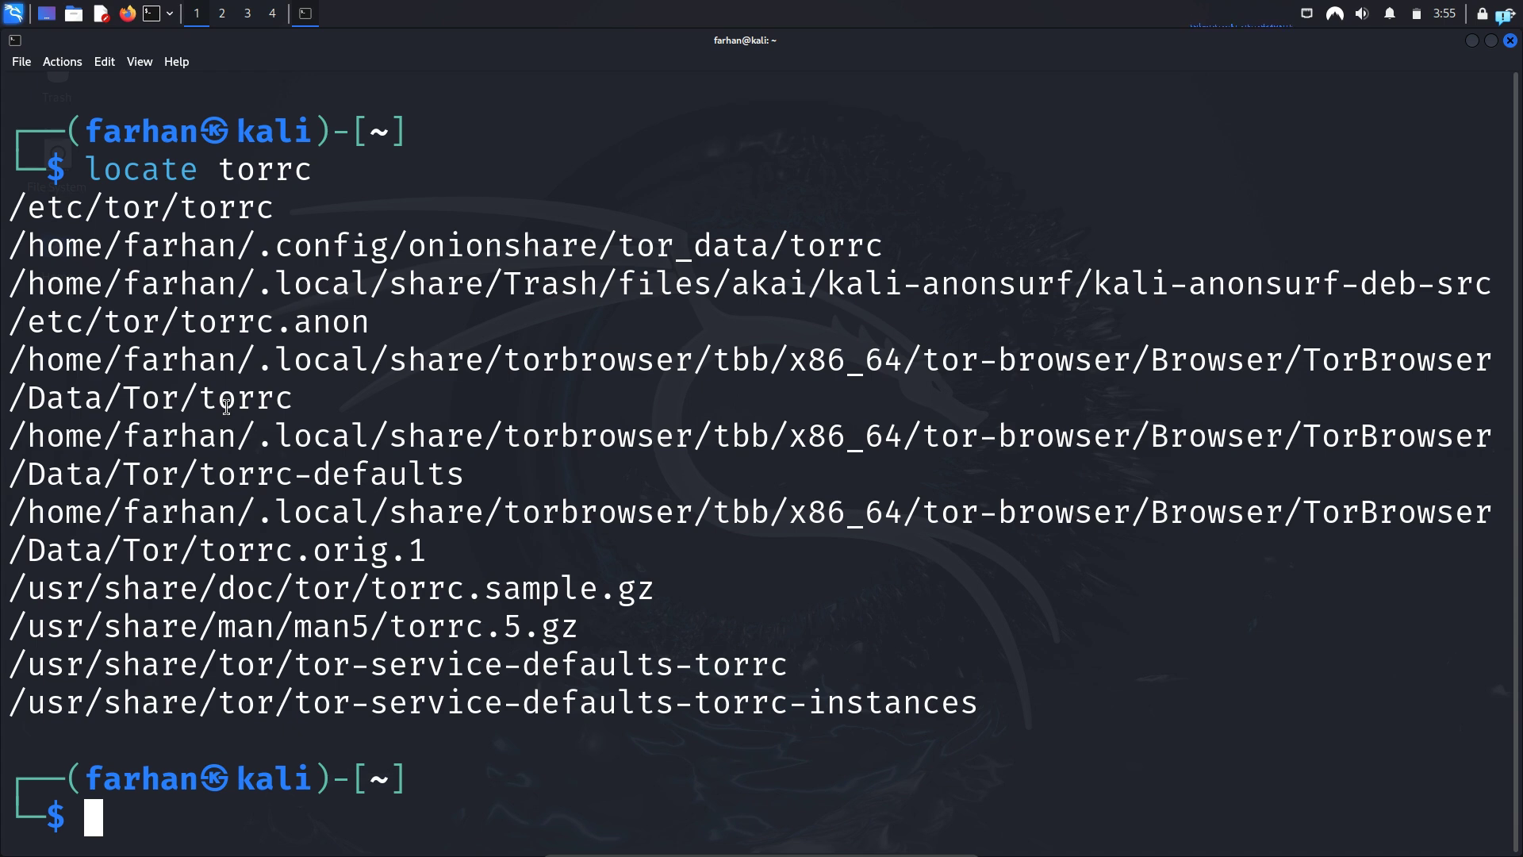
left_click_drag(200, 398, 293, 398)
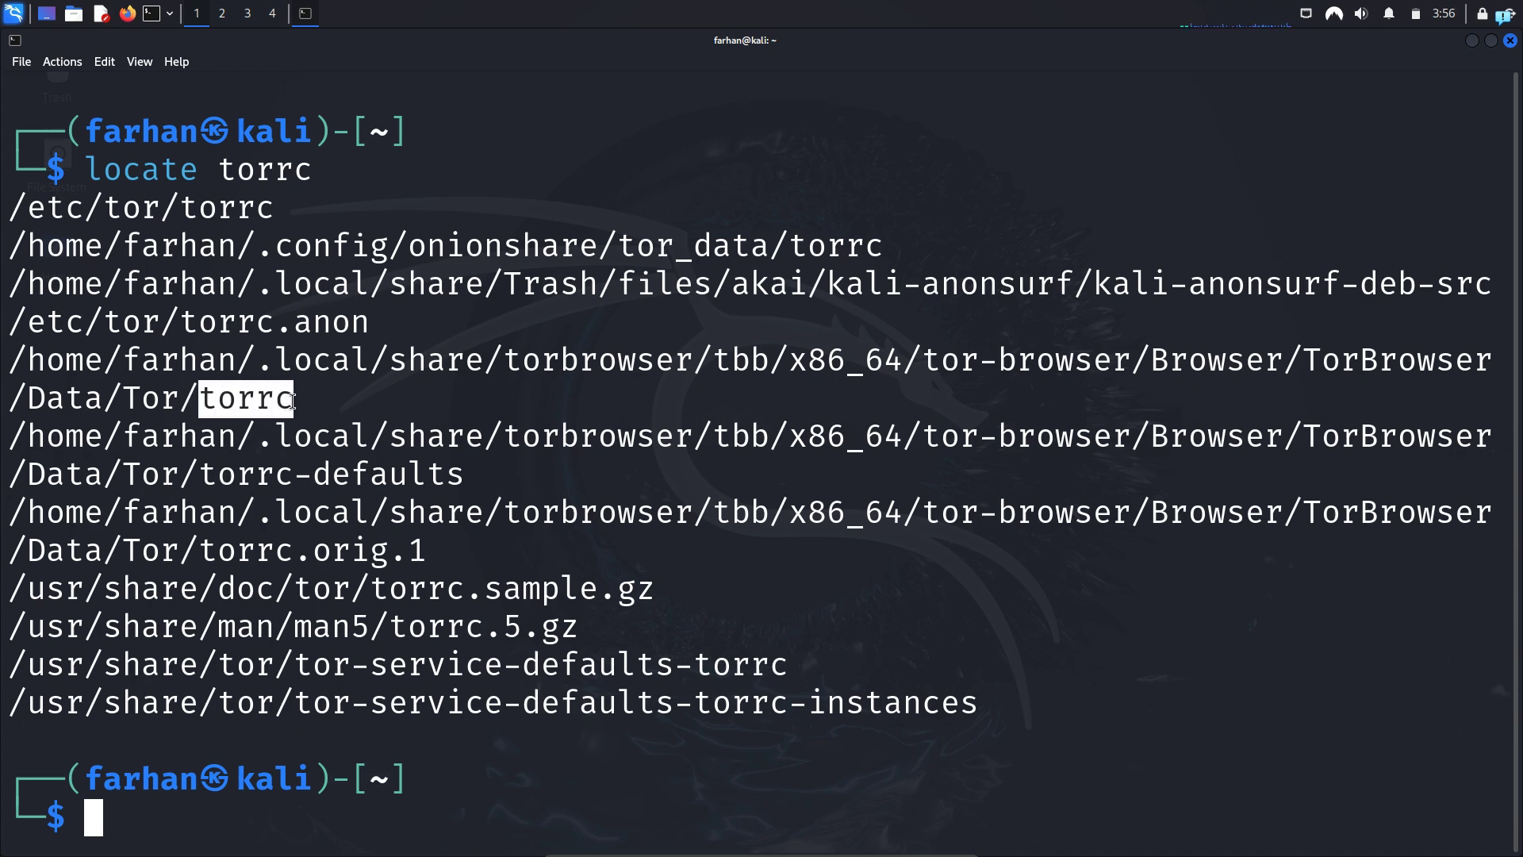
left_click_drag(504, 360, 691, 364)
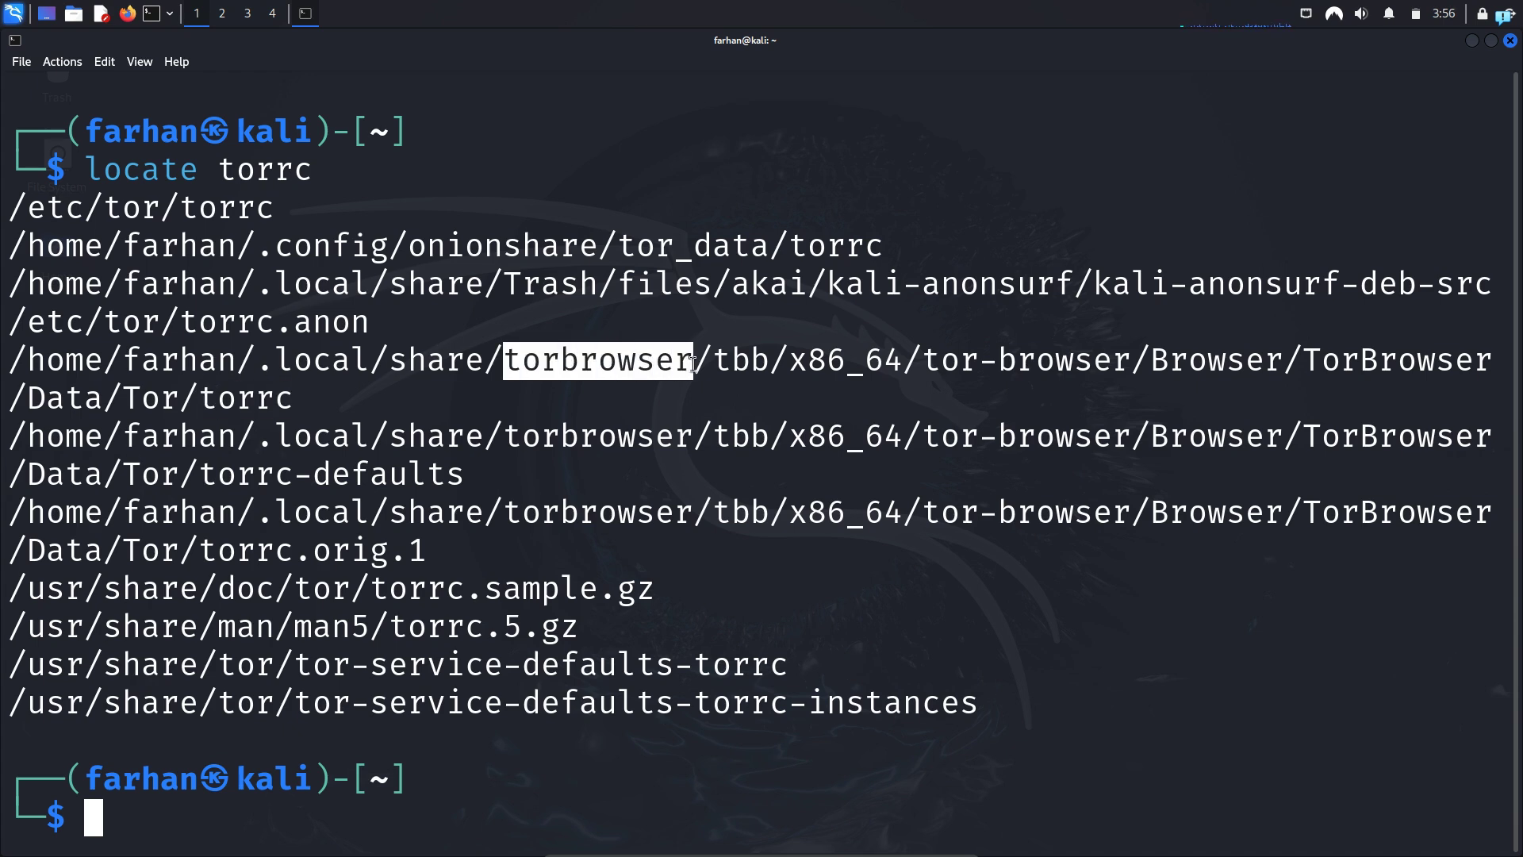
left_click(261, 362)
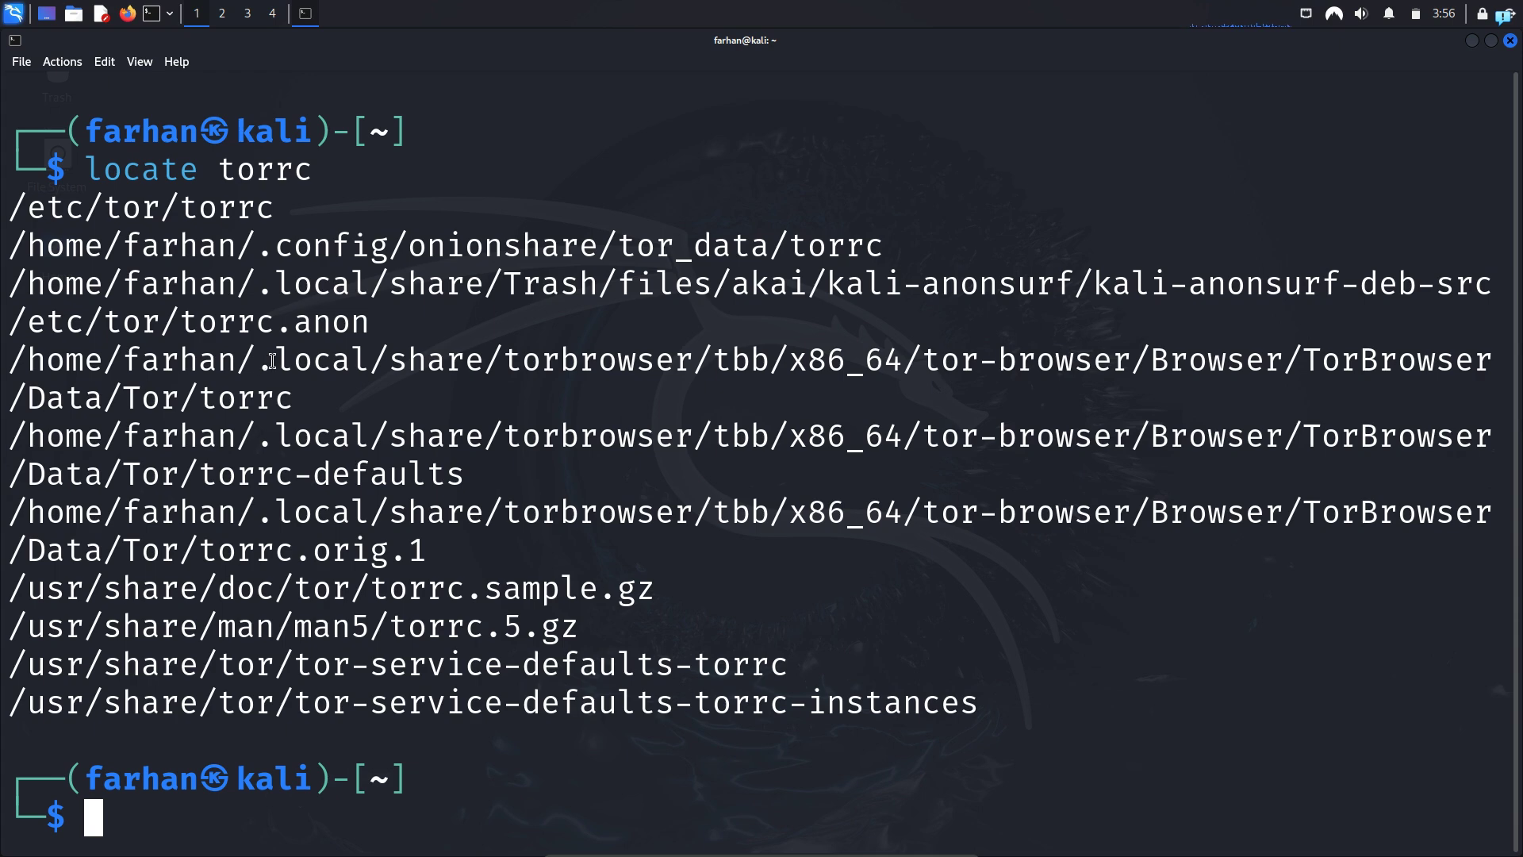
mouse_move(261, 362)
left_mouse_down()
mouse_move(372, 362)
mouse_move(7, 357)
left_mouse_up()
left_click(363, 391)
left_click(276, 689)
key("ctrl+l")
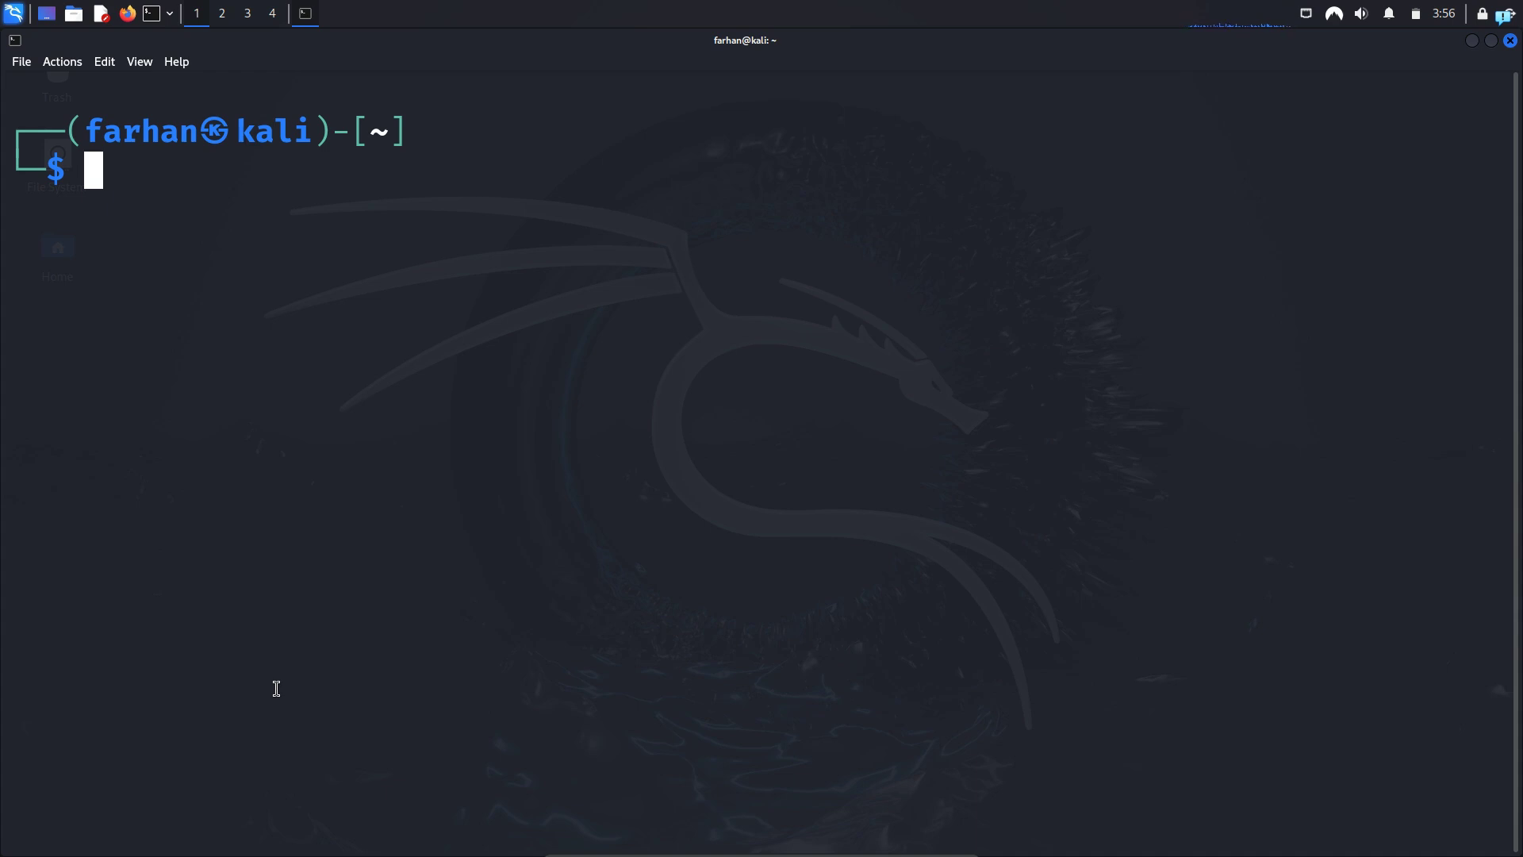
type("sudo nan")
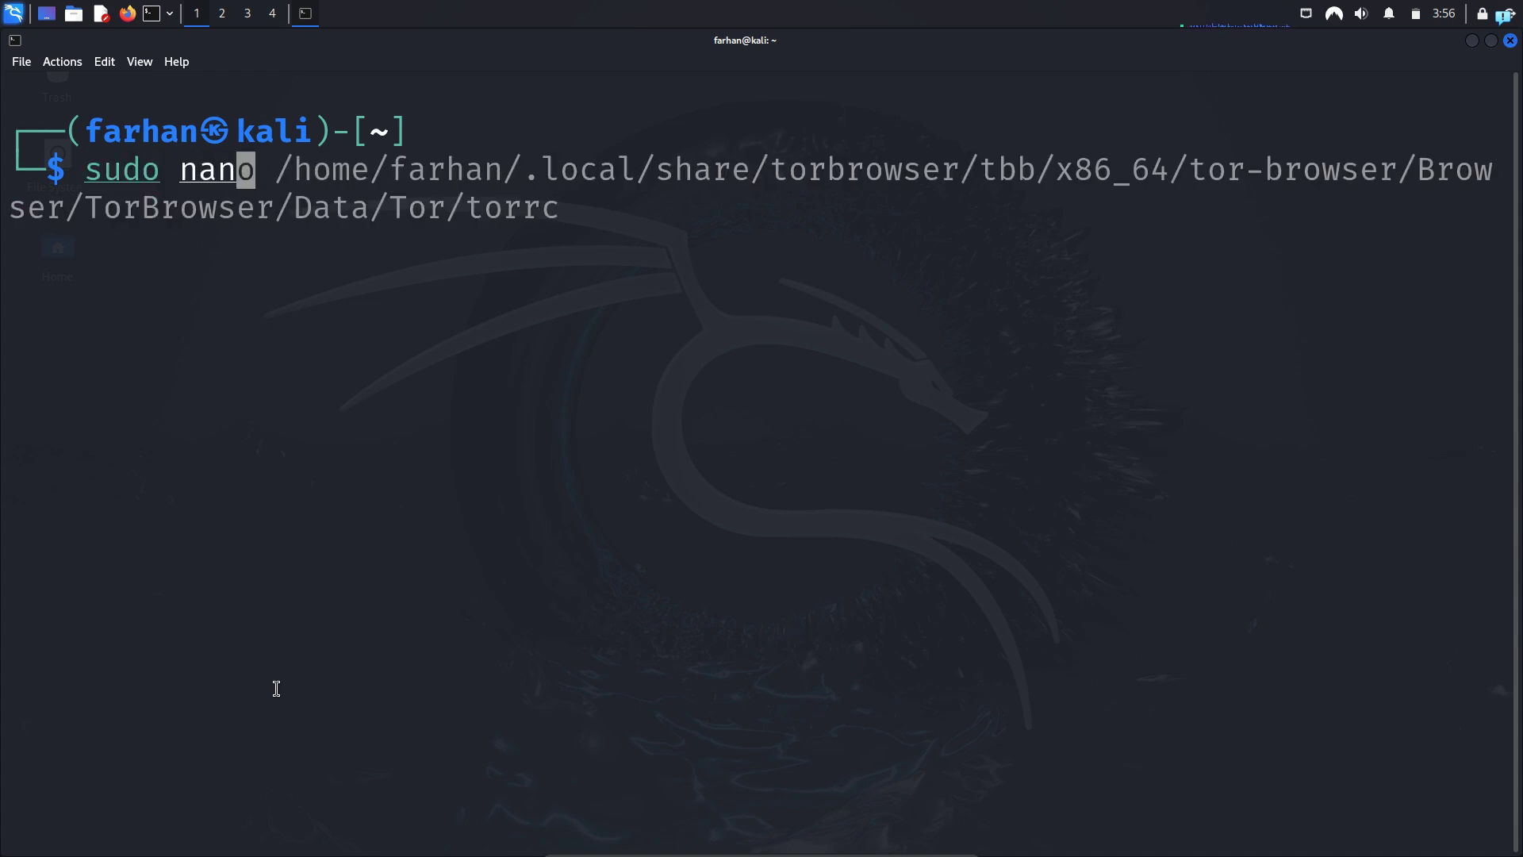
type("o")
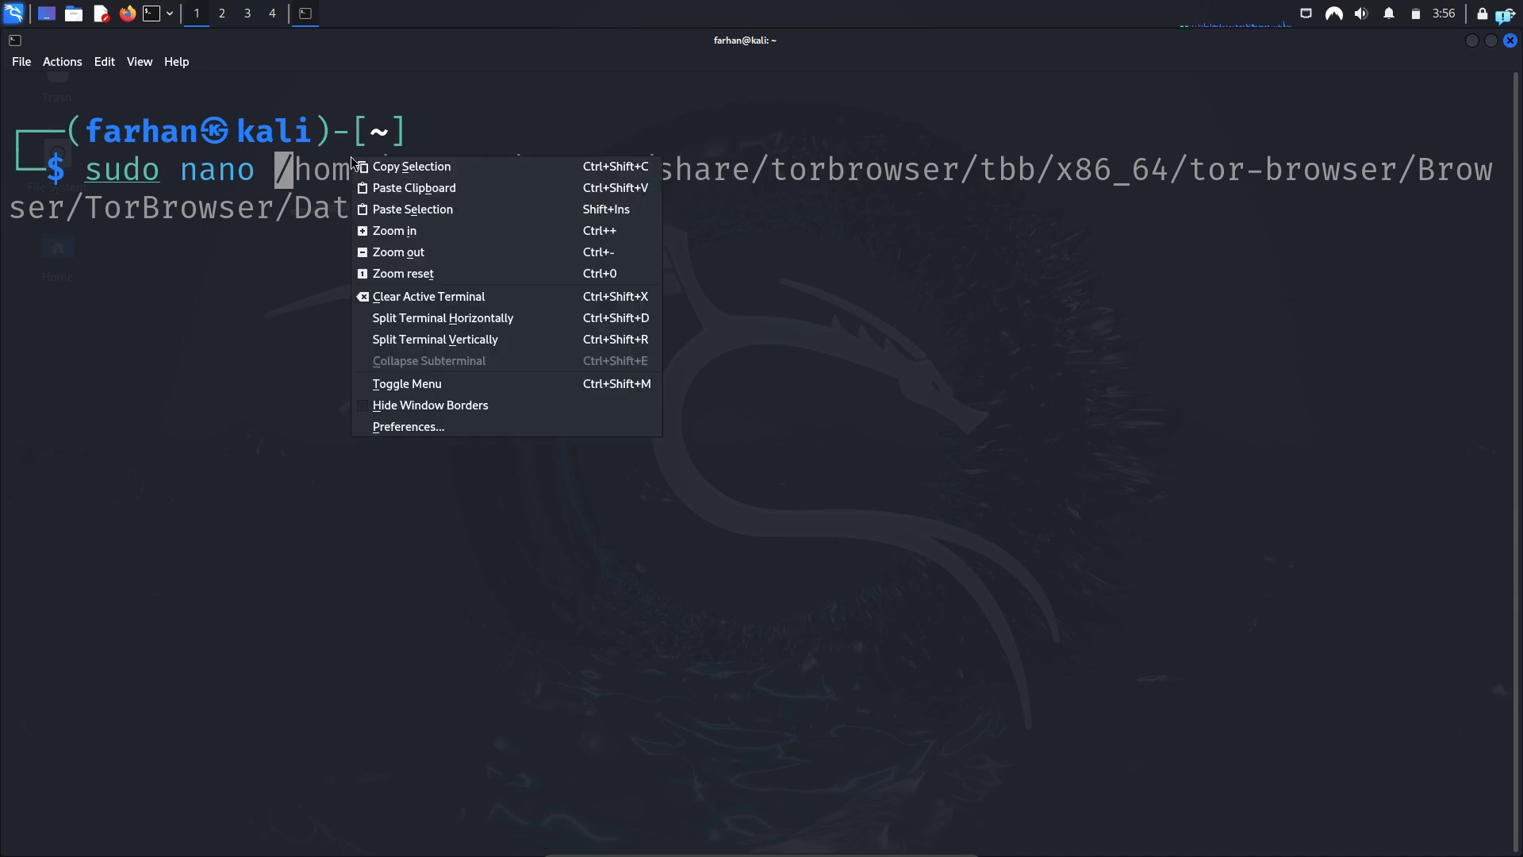
Open torrc in nano and add 'ExitNodes {US}' and 'StrictNodes 1' at the end
right_click(352, 156)
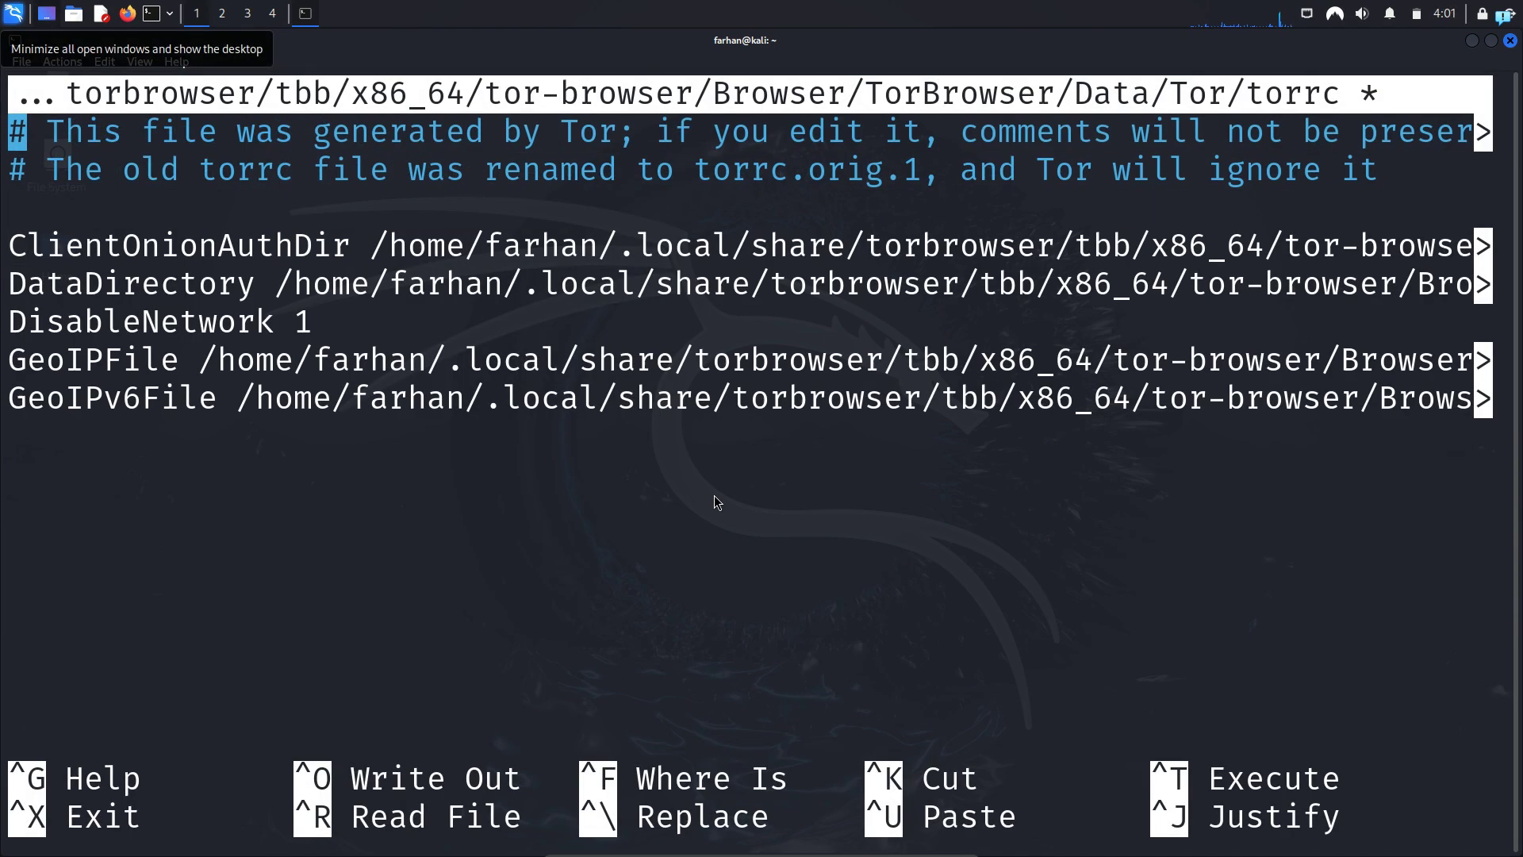
key("Down")
key("Down")
key("Down")
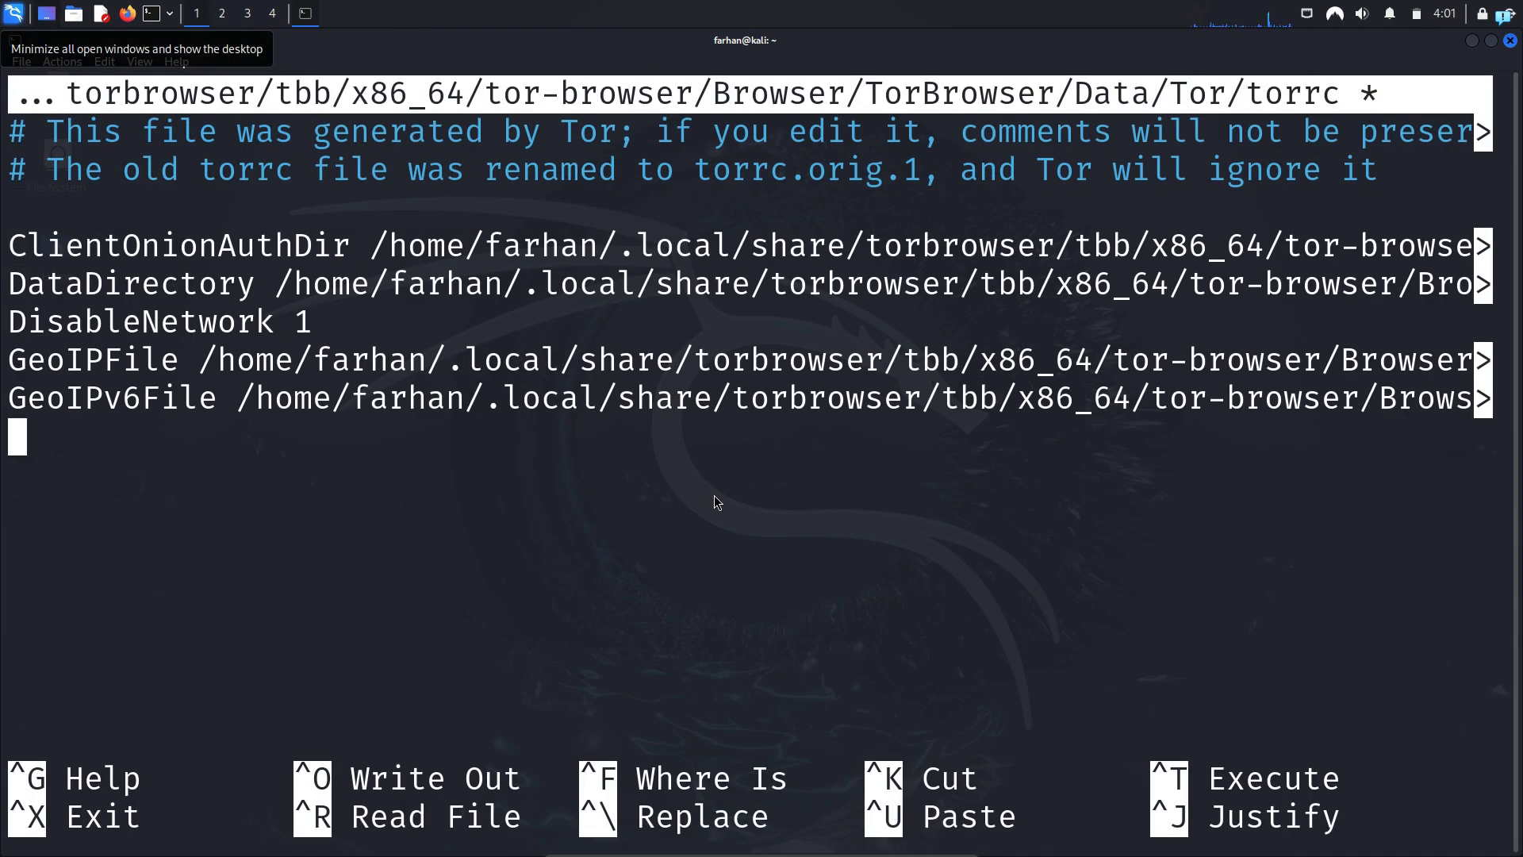
type("ExitN")
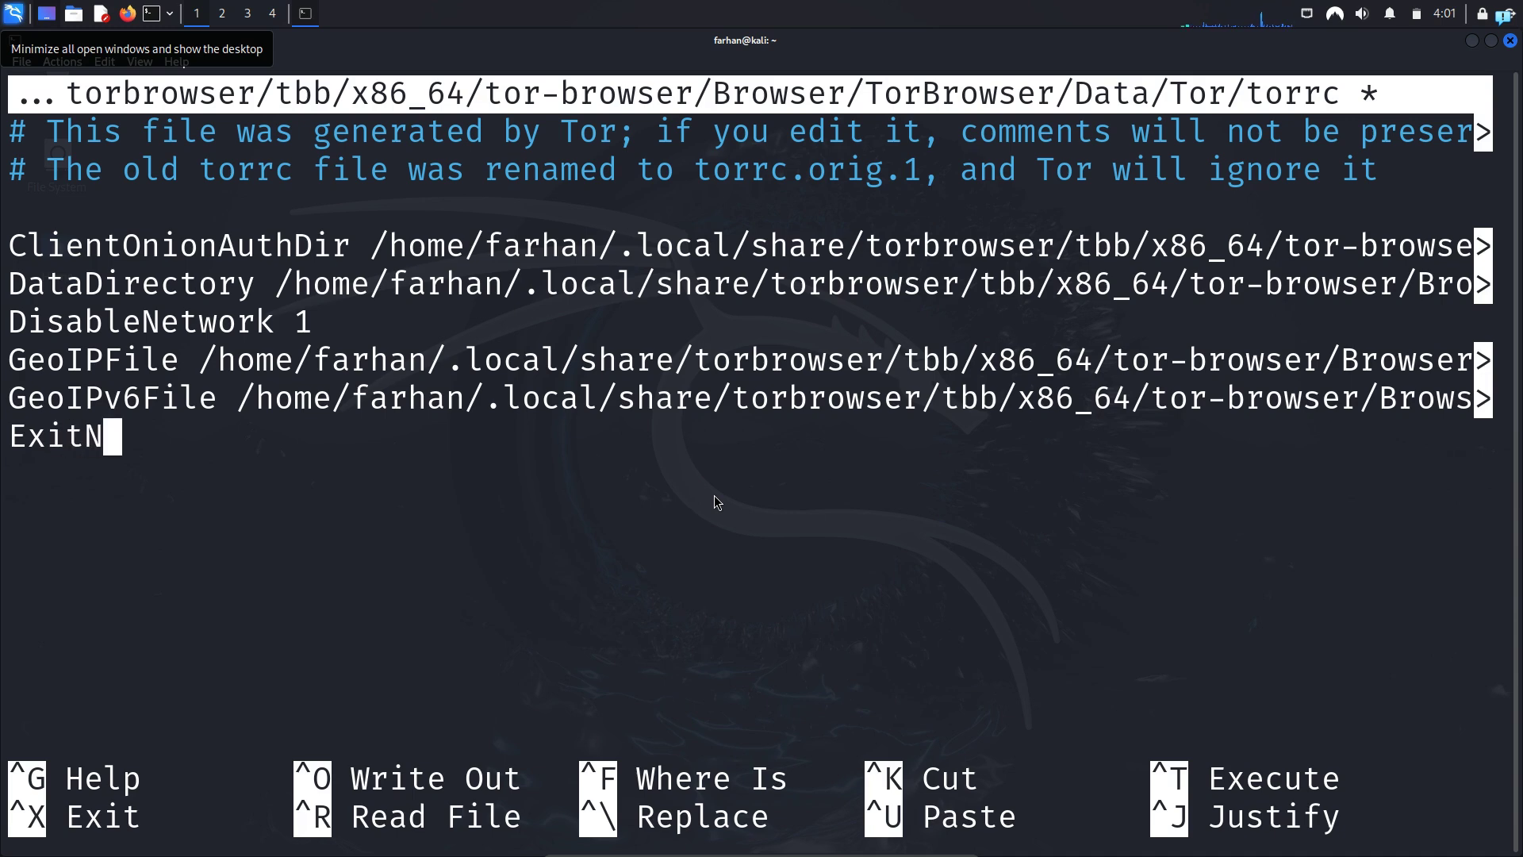
type("odes {}")
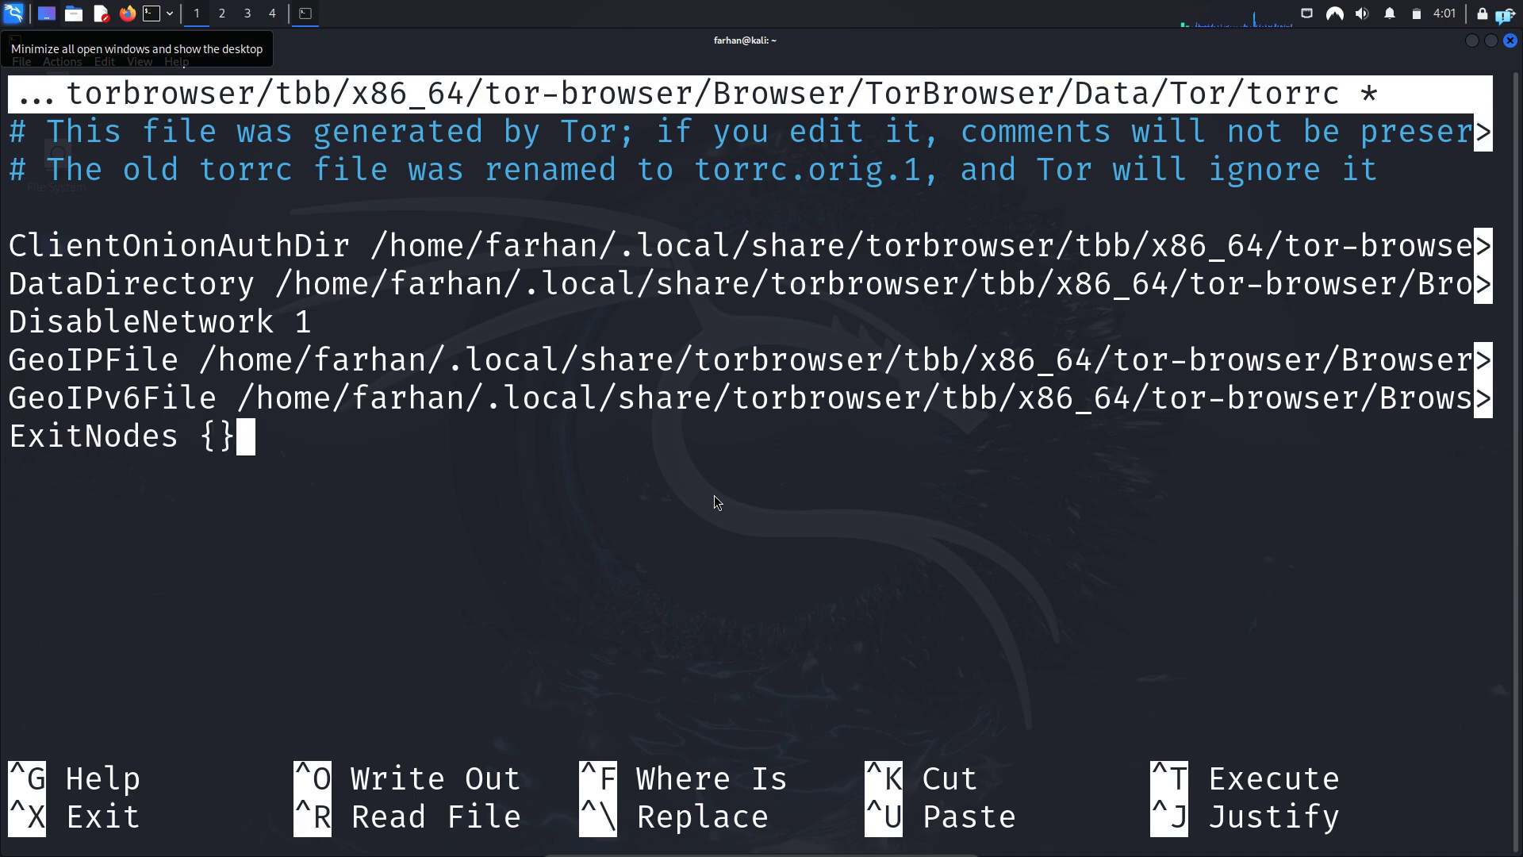
key("Left")
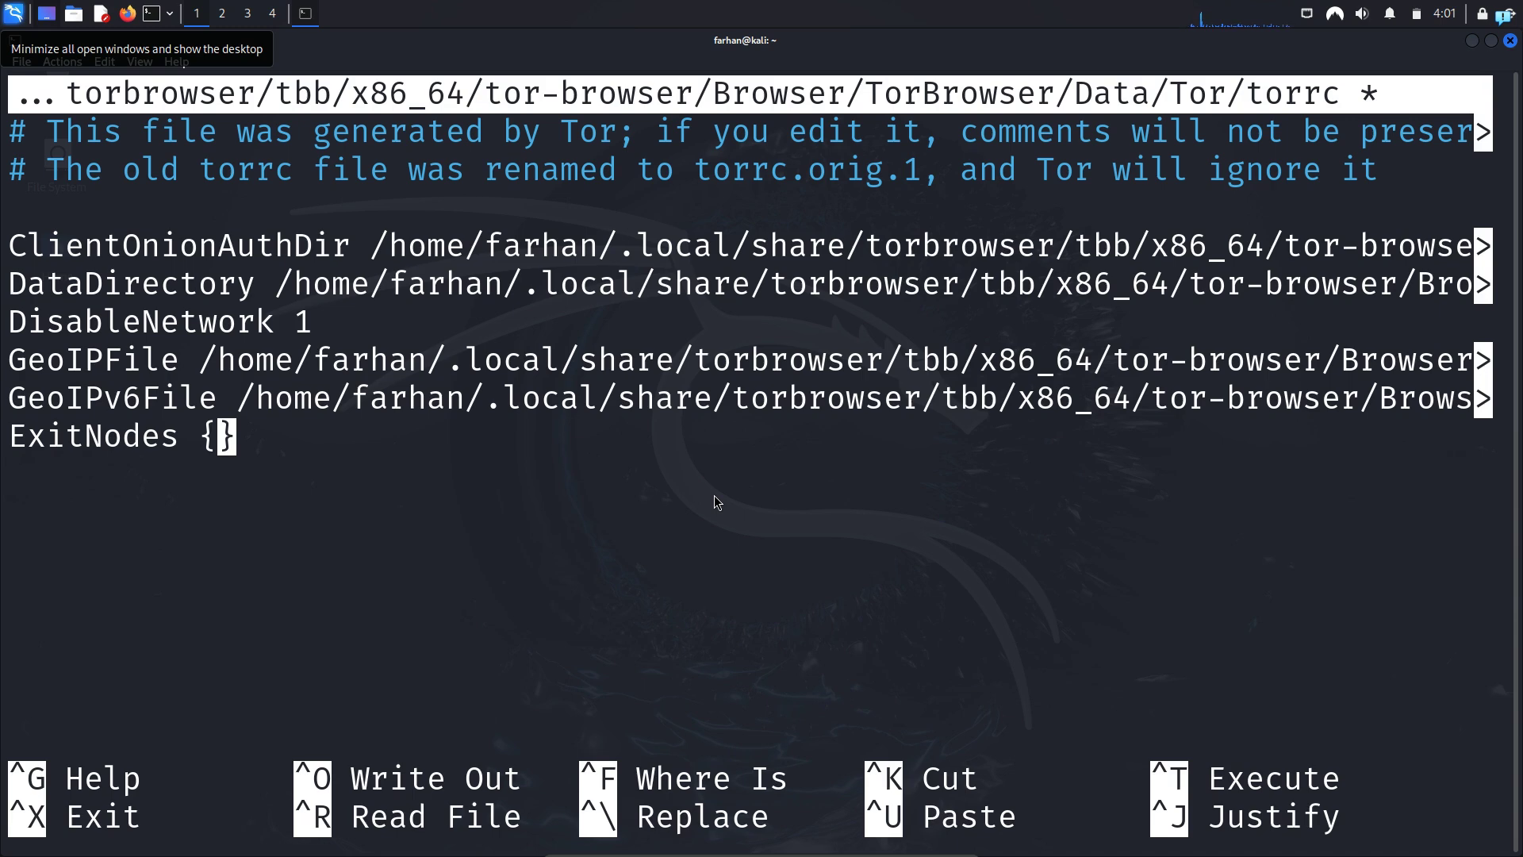
type("US")
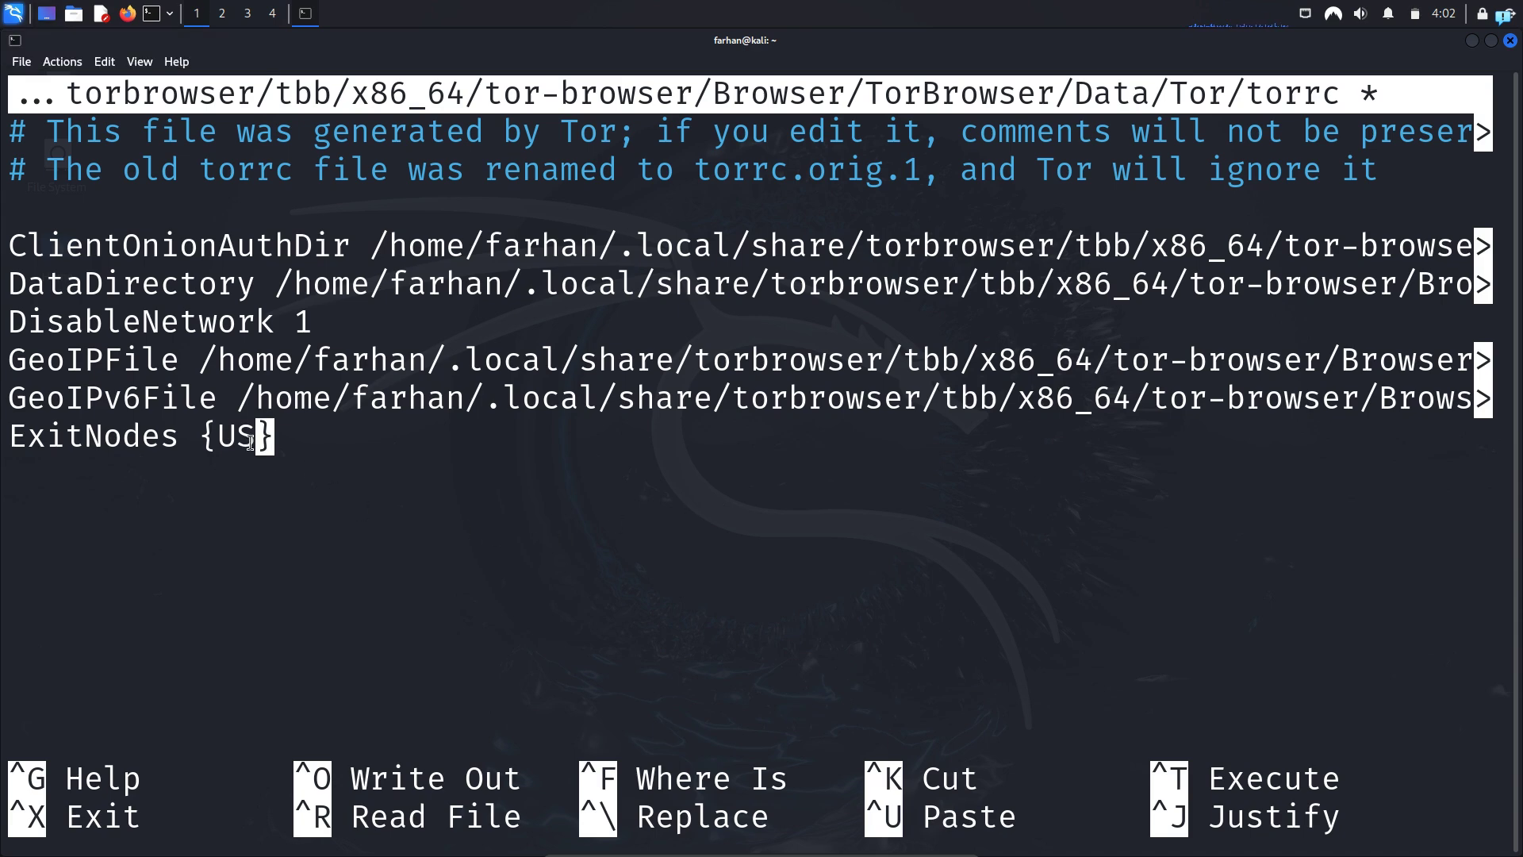
key("Right")
key("Return")
type("StrictN")
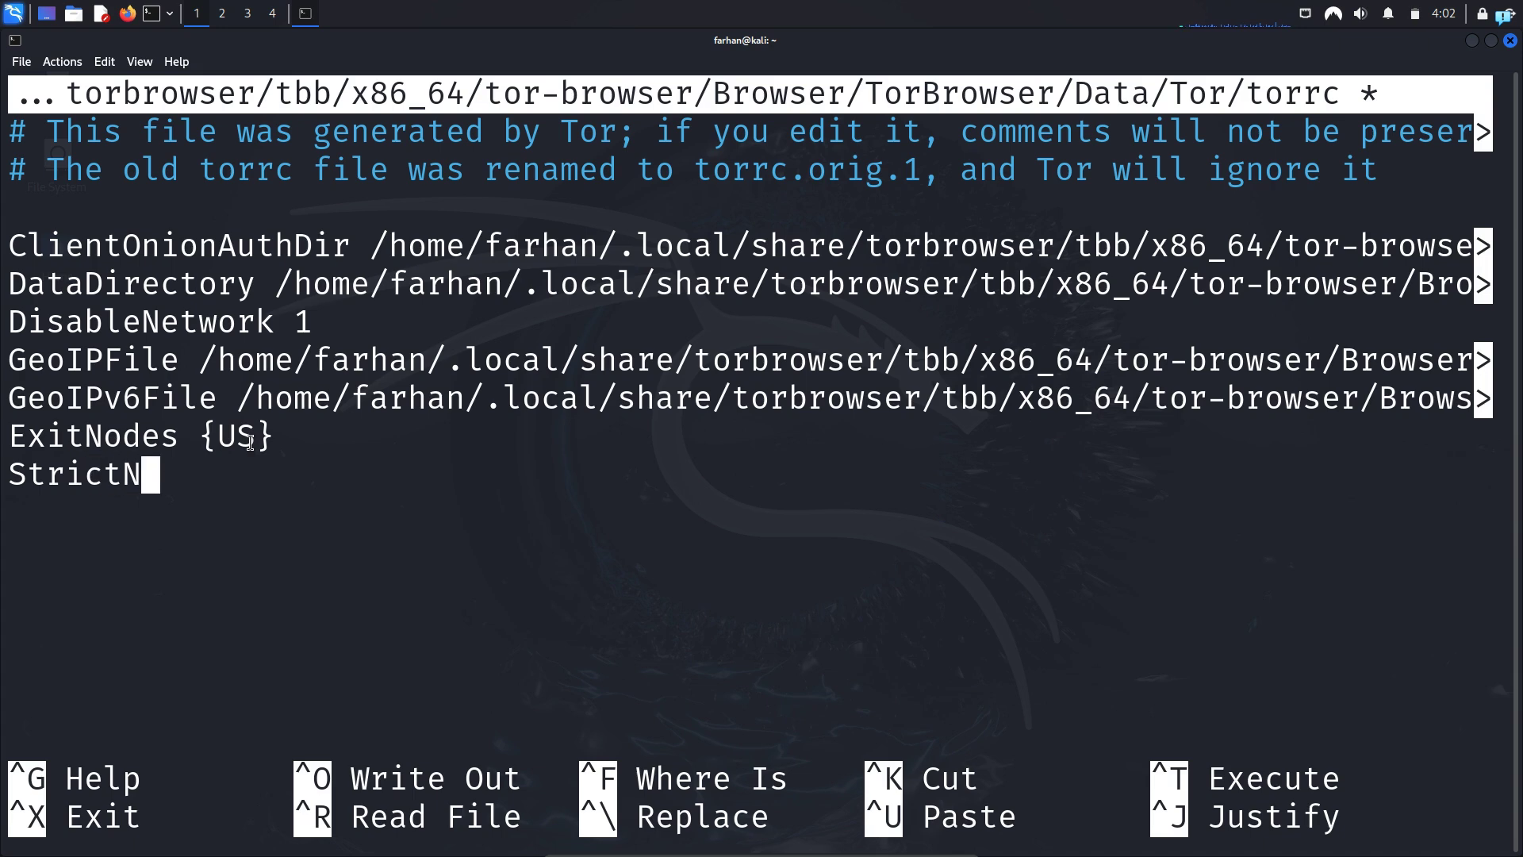
type("odes ")
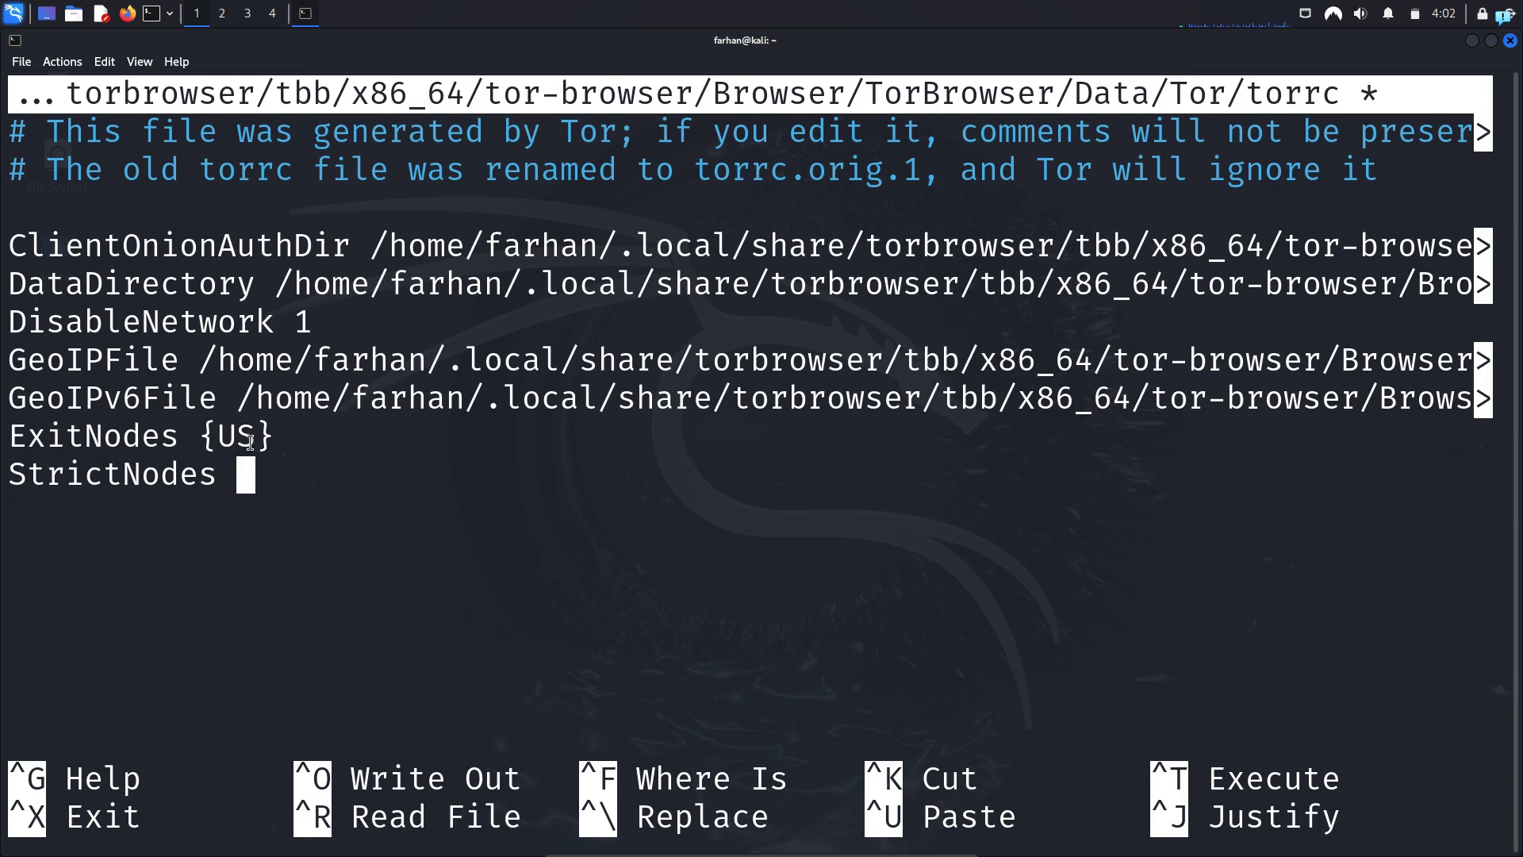
type("1")
Save torrc under its existing name and exit nano
key("ctrl+o")
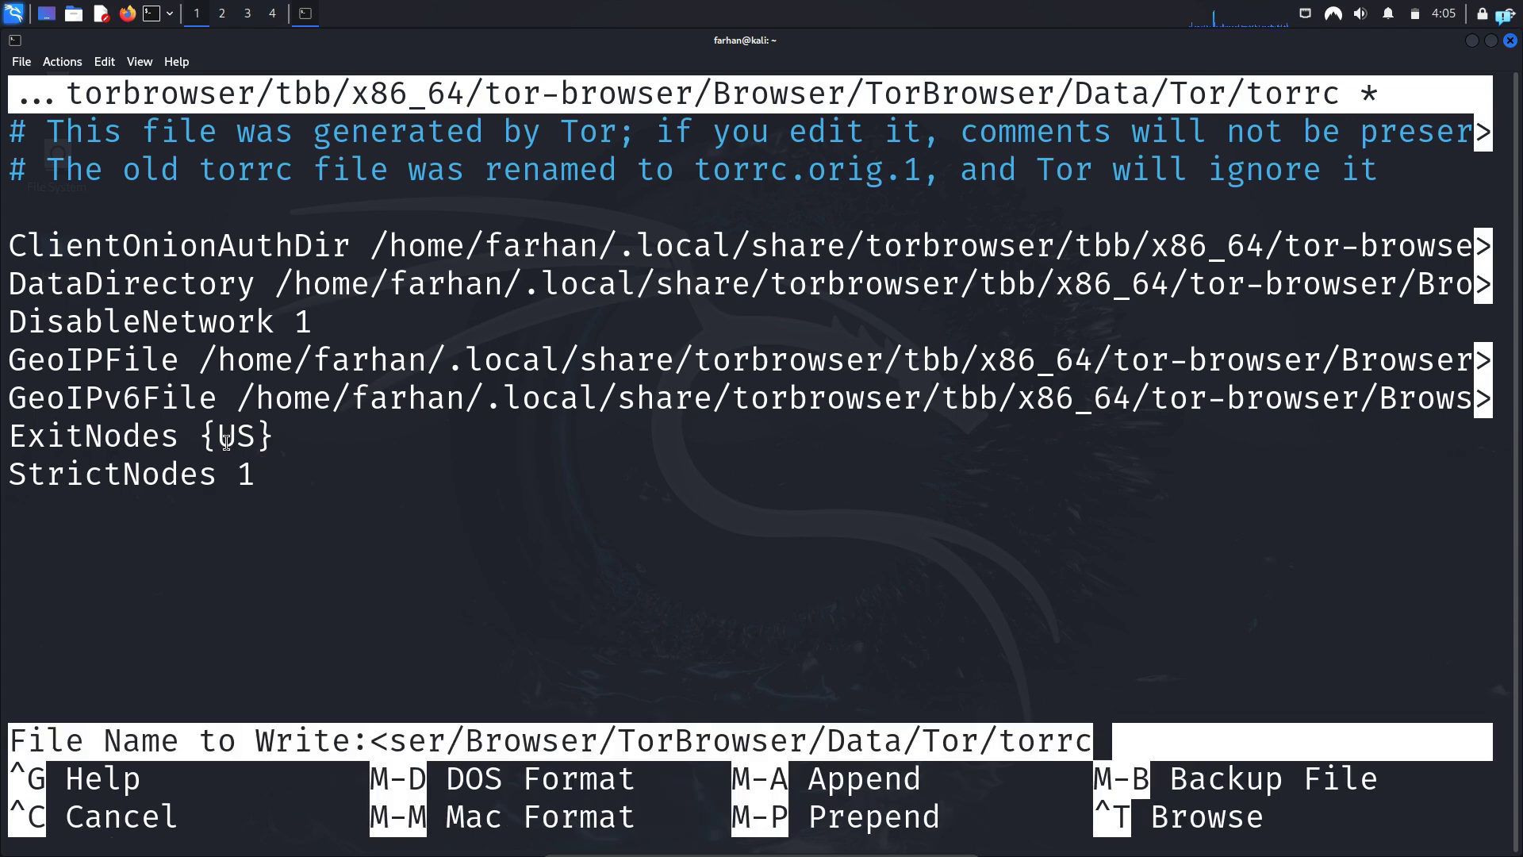
key("Return")
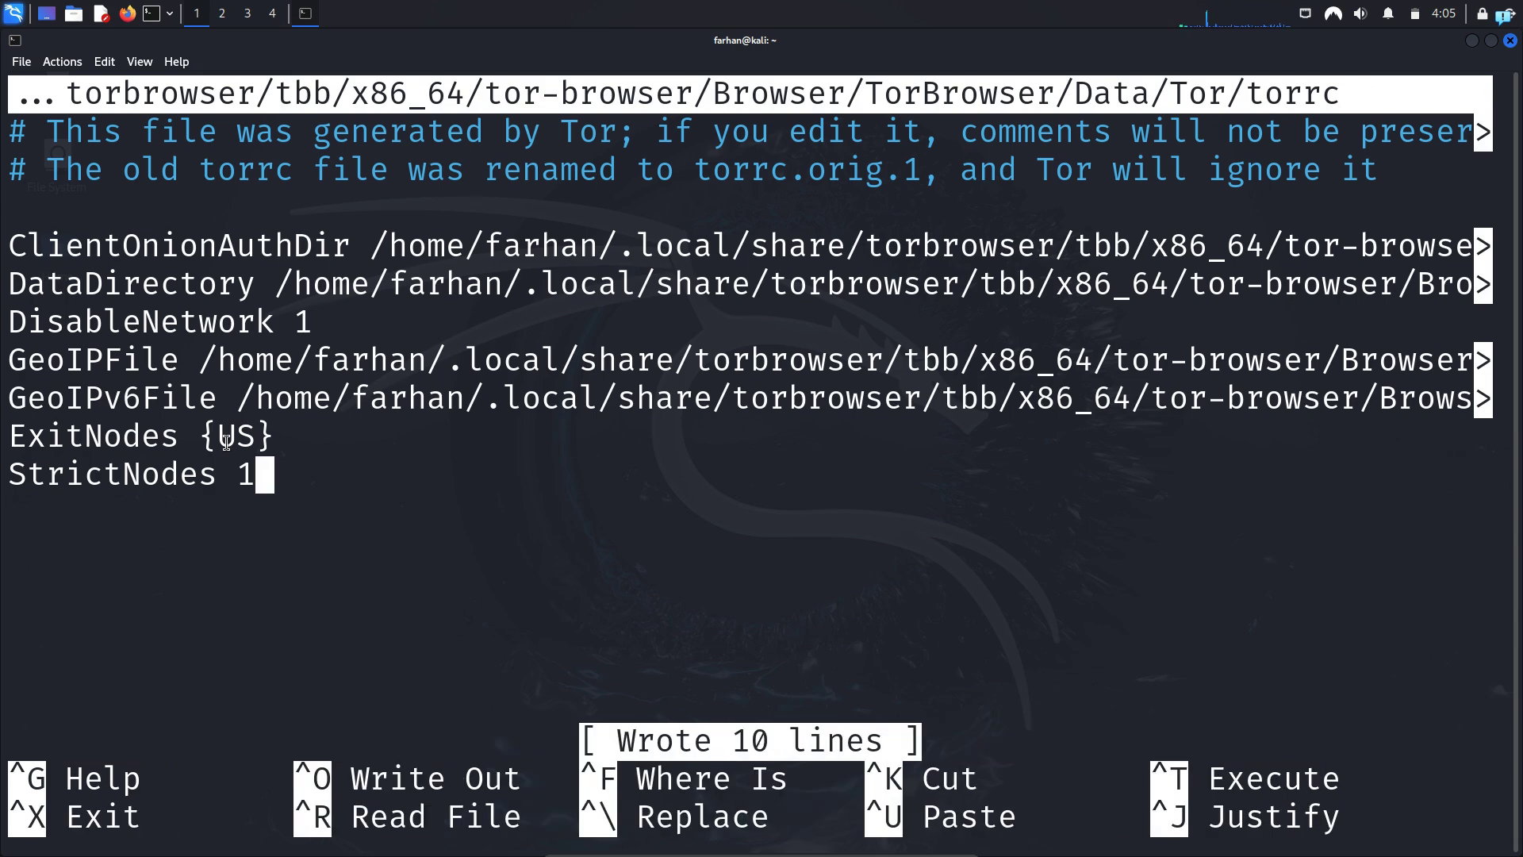
key("ctrl+x")
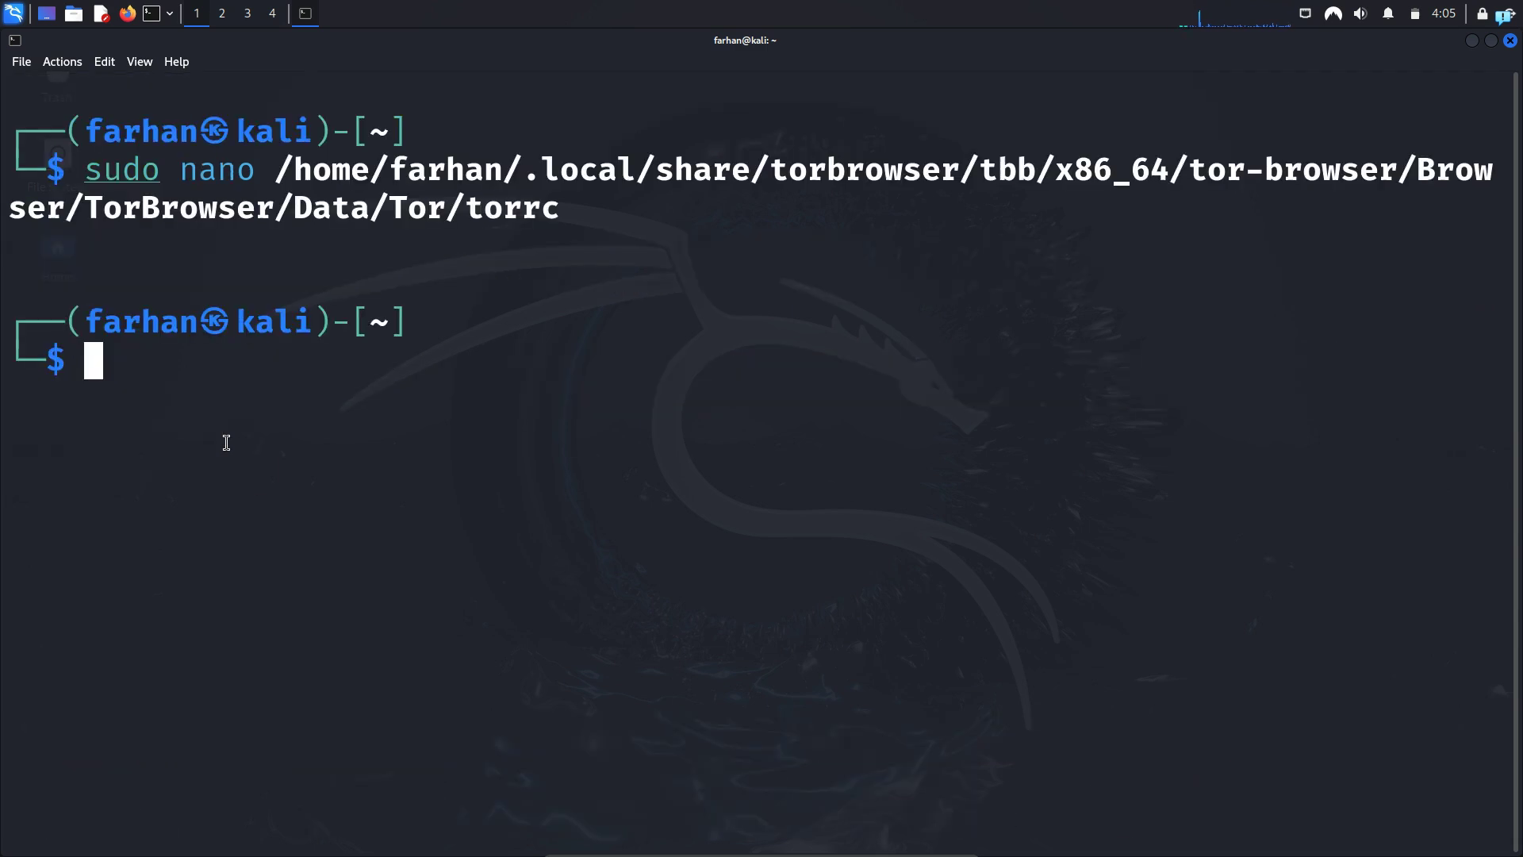
Relaunch Tor Browser and load dnsleaktest.com, showing US exit IP 45.61.185.172
left_click(12, 12)
type("tor")
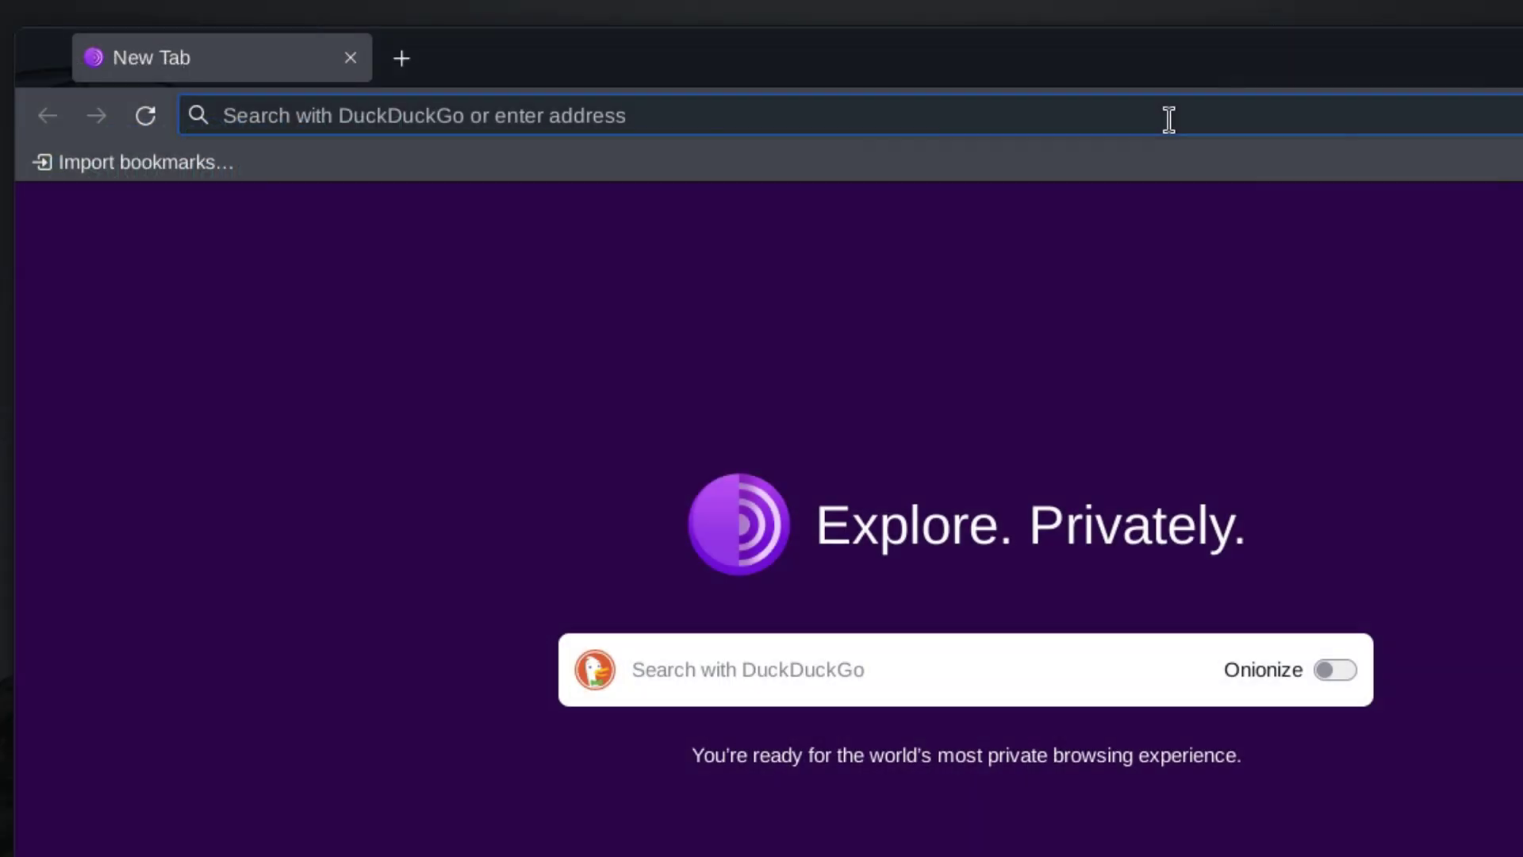
type("dnsl")
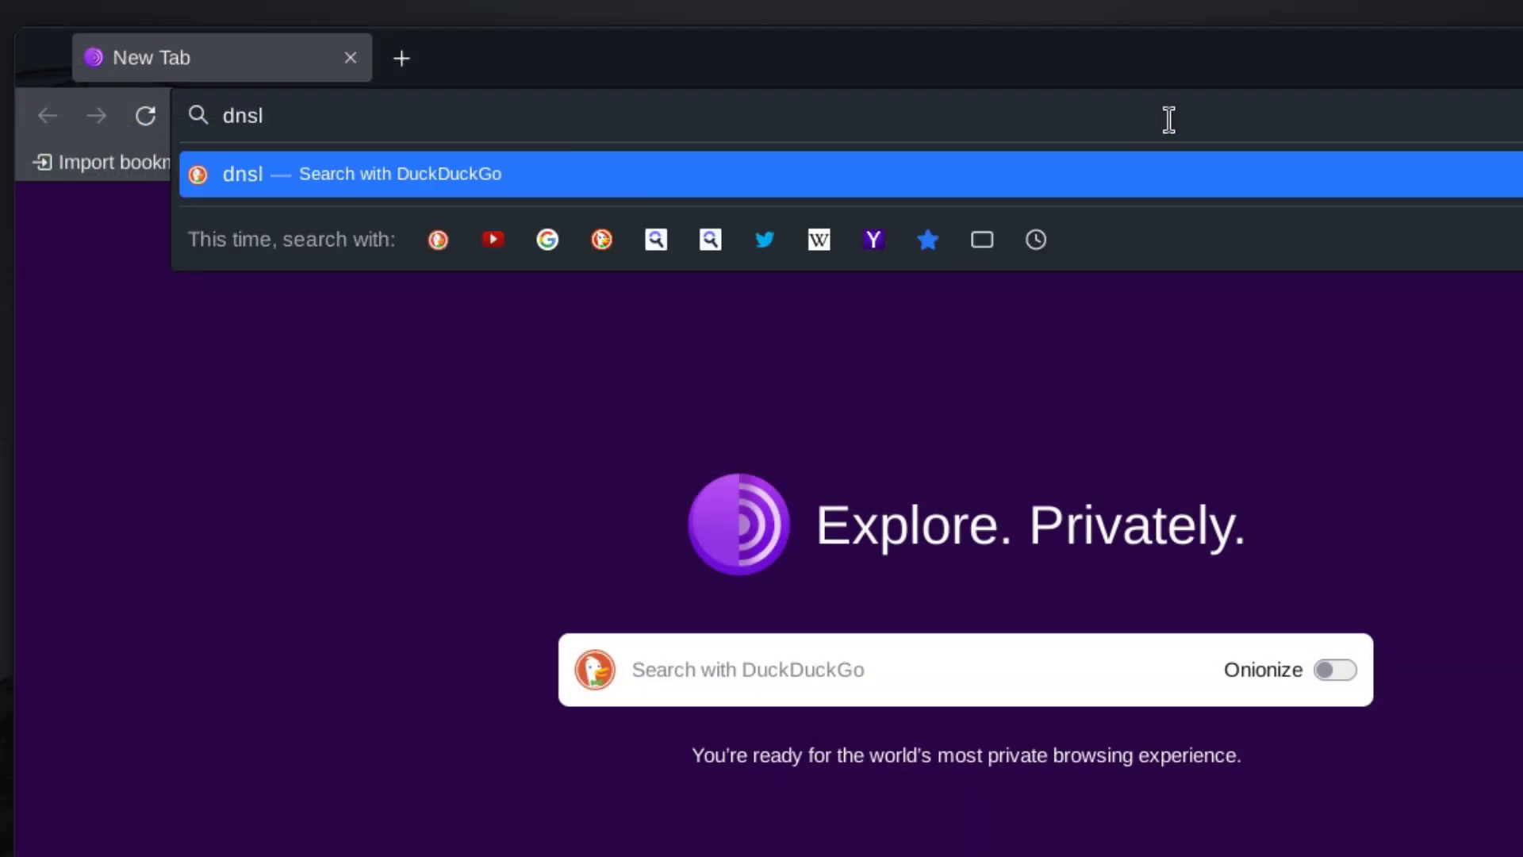
type("eaktest.com")
key("Return")
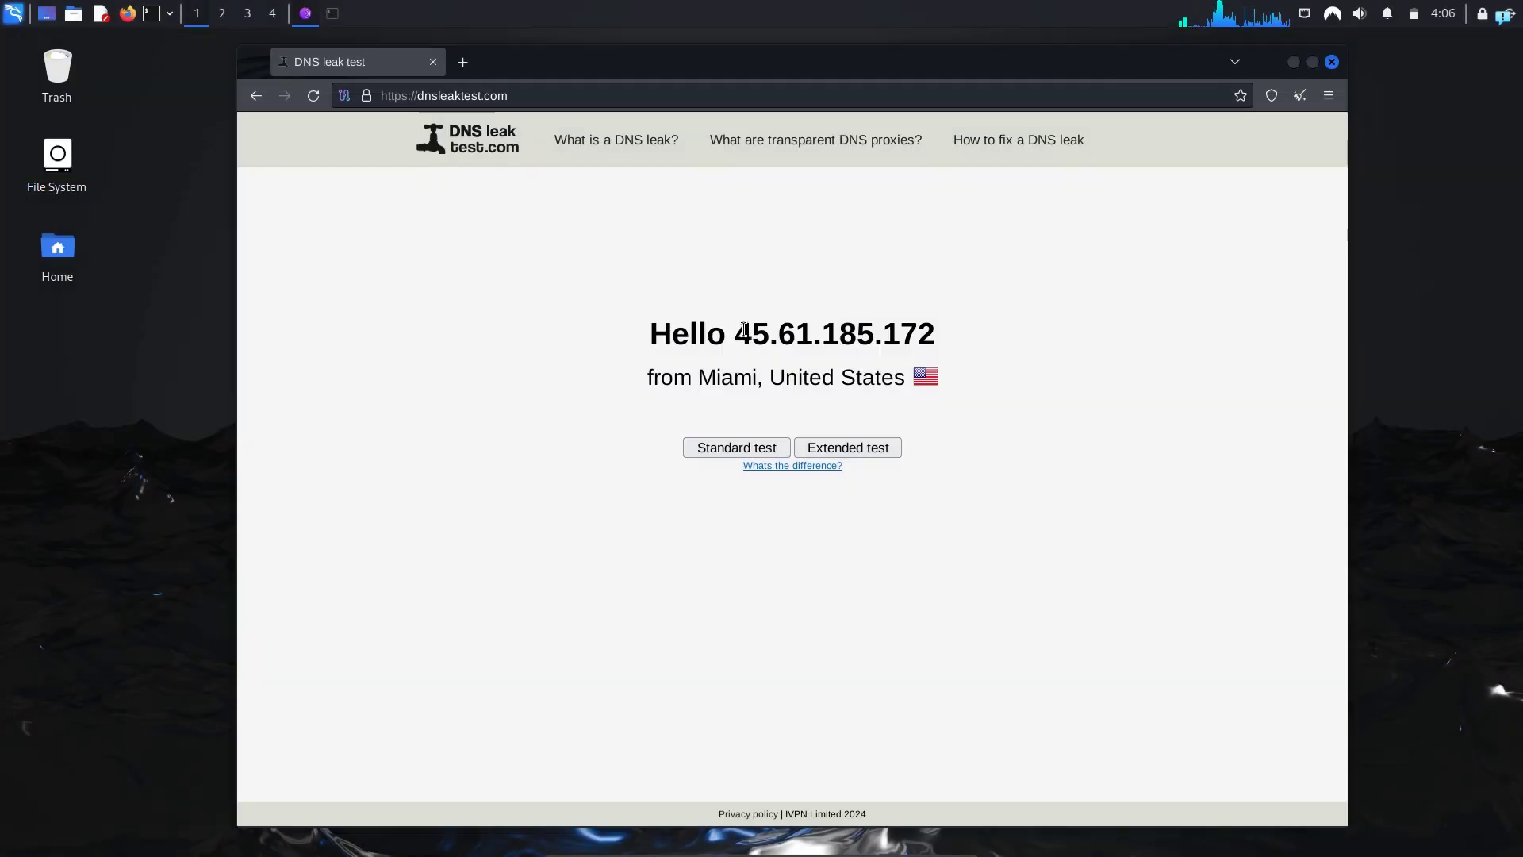
left_click_drag(742, 331, 937, 346)
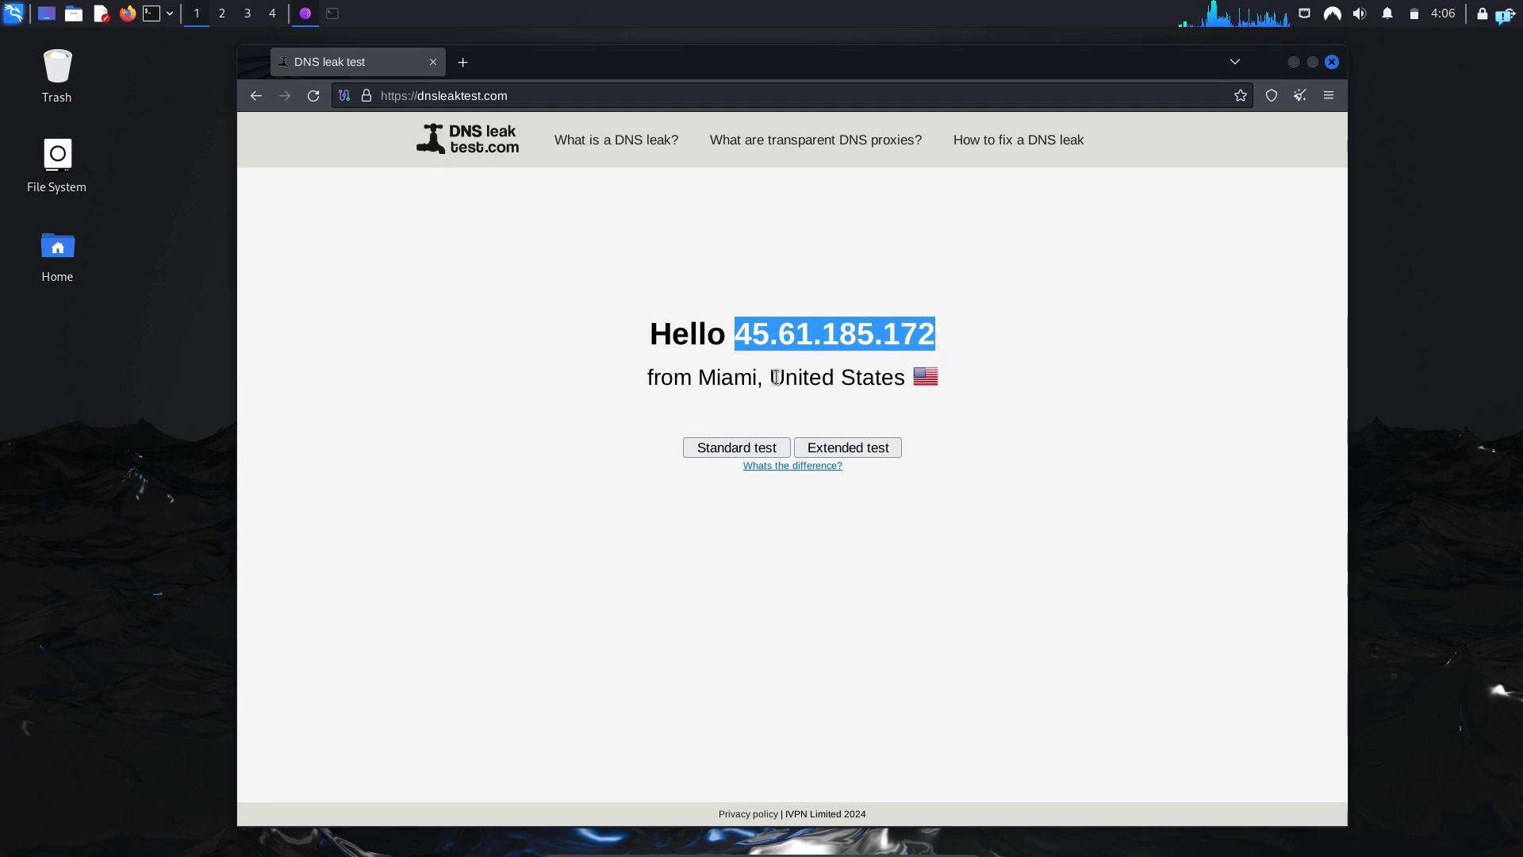
left_click_drag(770, 376, 947, 384)
Get a new Tor circuit for the site, giving US exit IP 204.8.96.180
left_click(1329, 95)
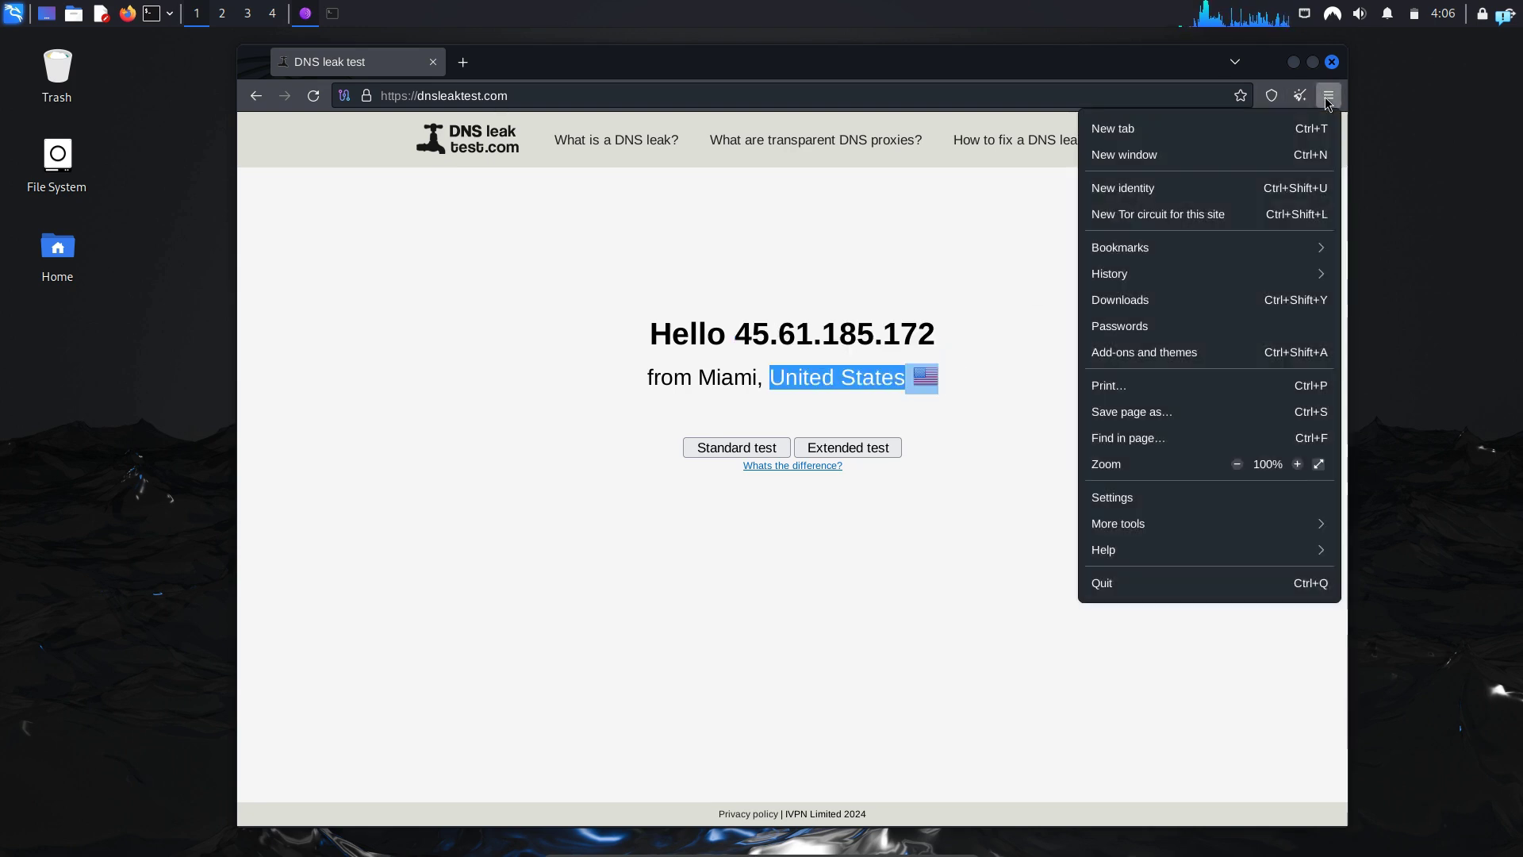
left_click(1259, 214)
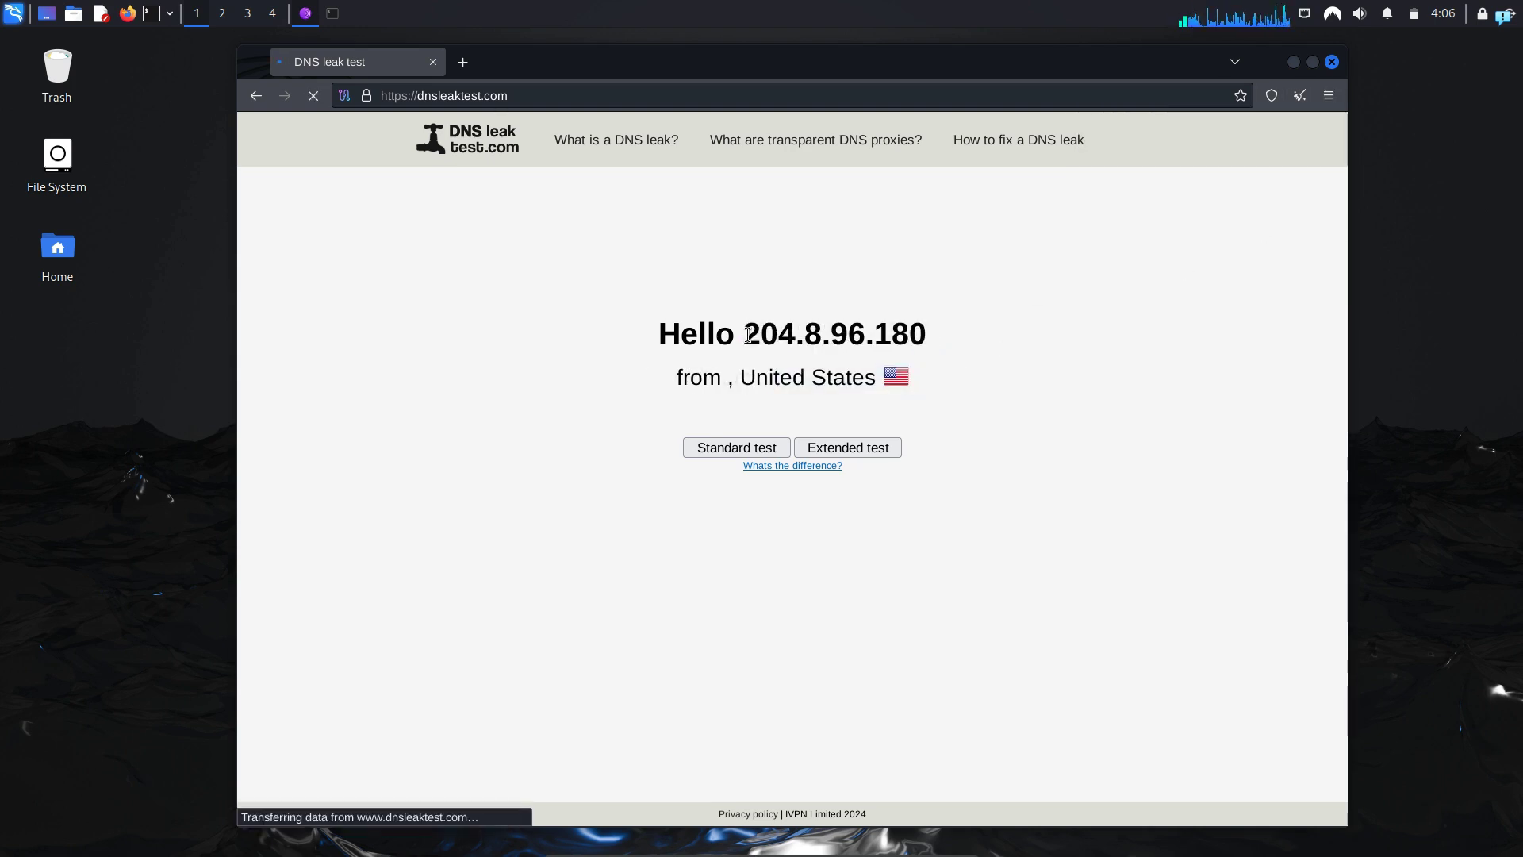
left_click_drag(743, 334, 935, 334)
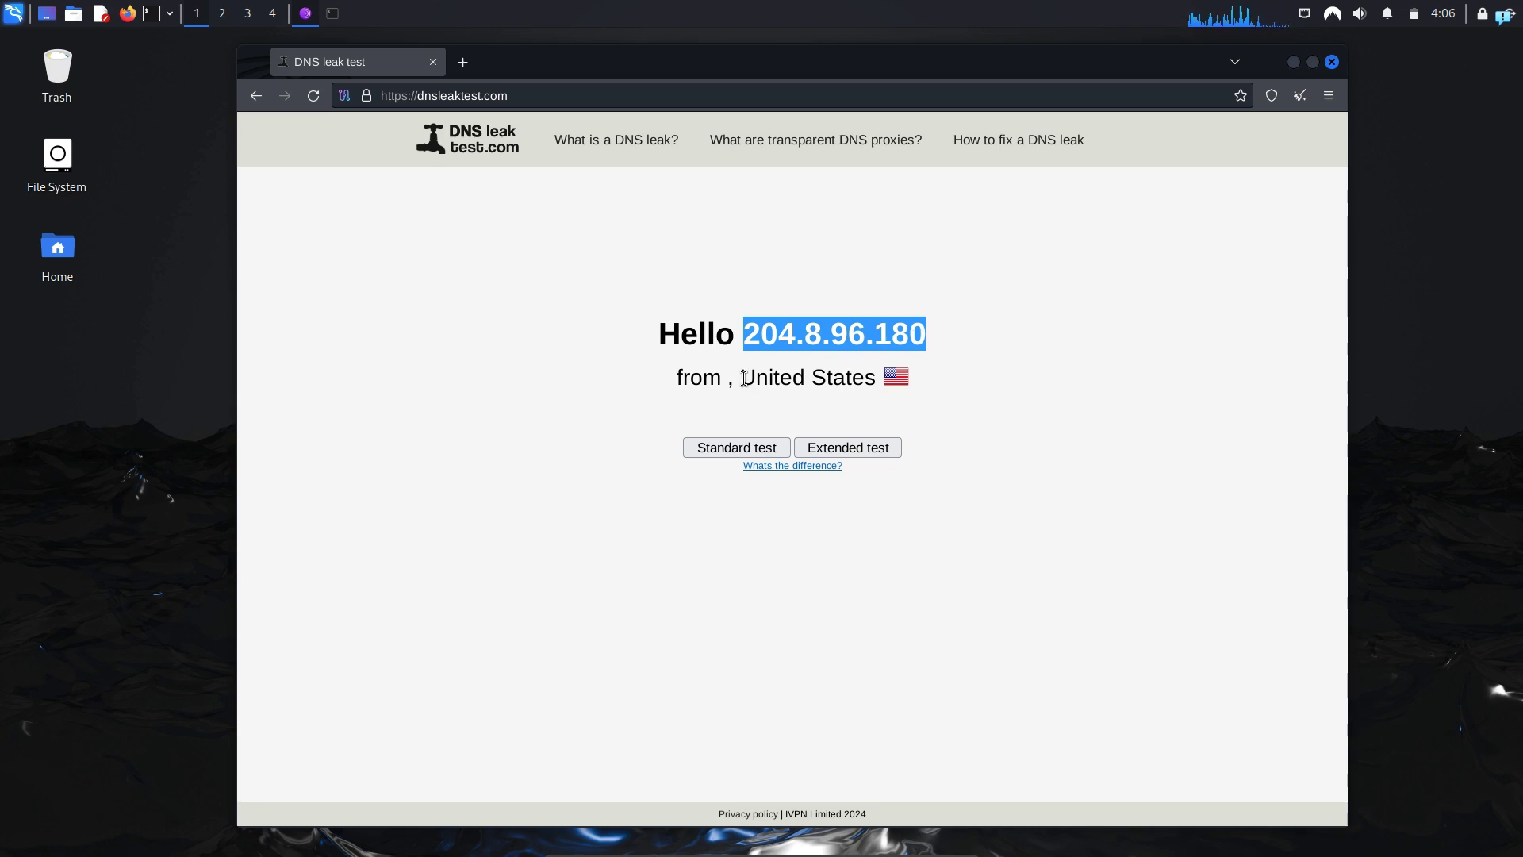
left_click_drag(741, 377, 906, 383)
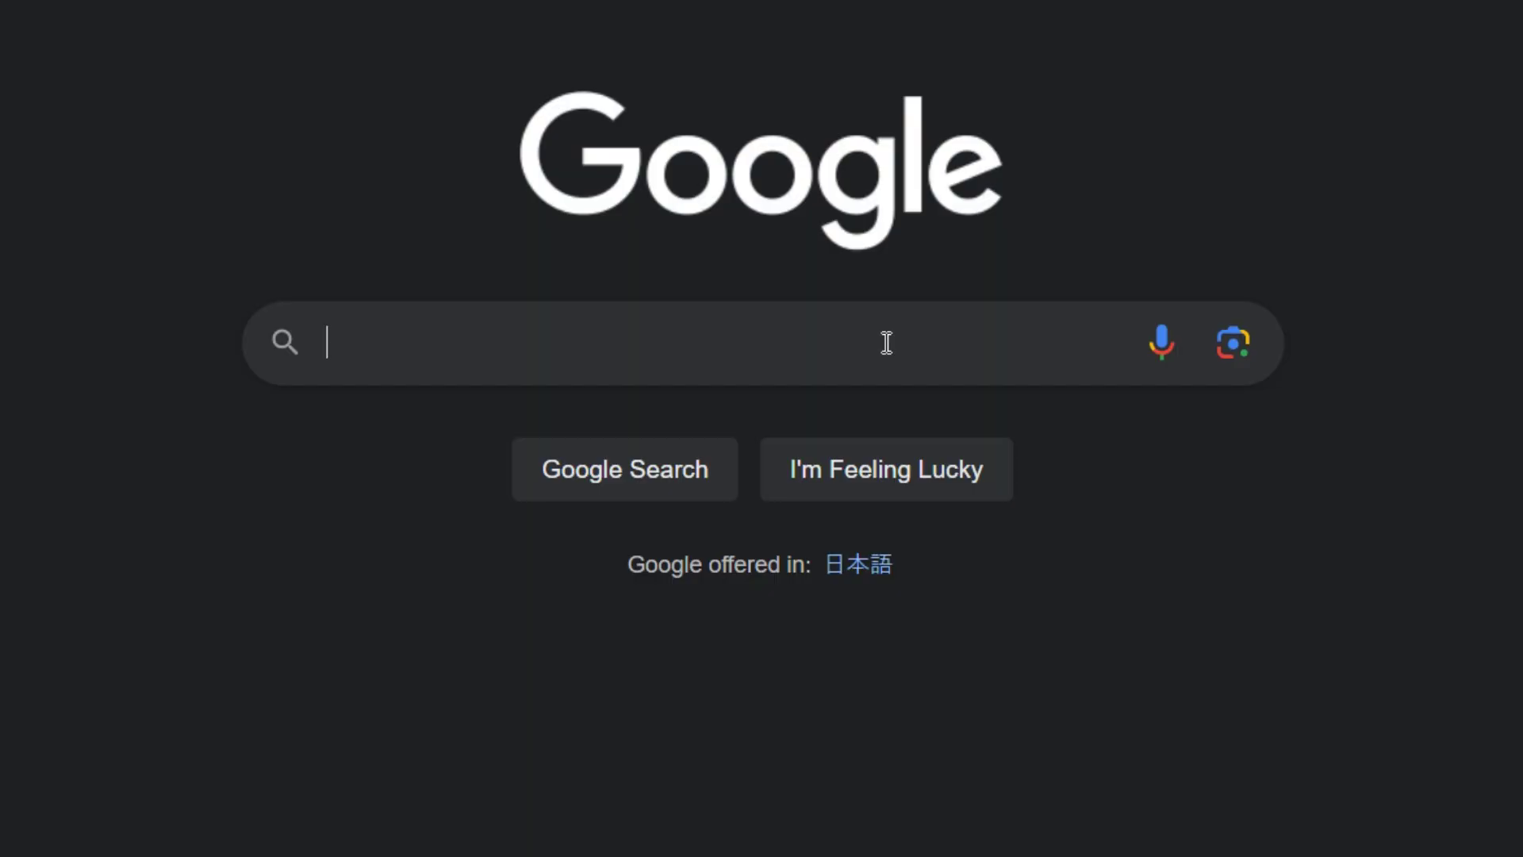
type("country")
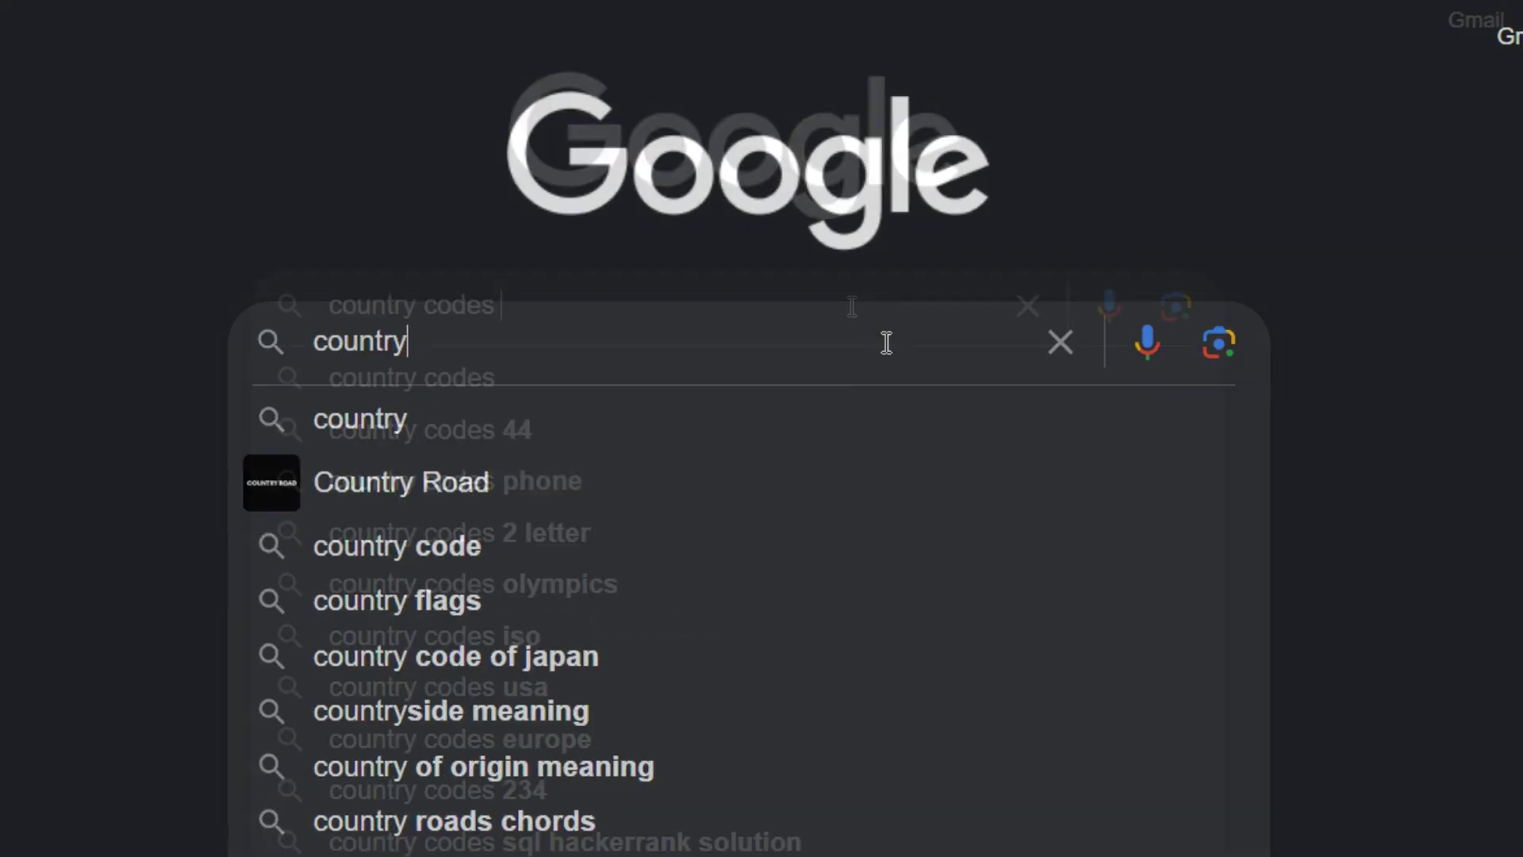
type(" codes list")
Search Google for 'country codes list'
key("Return")
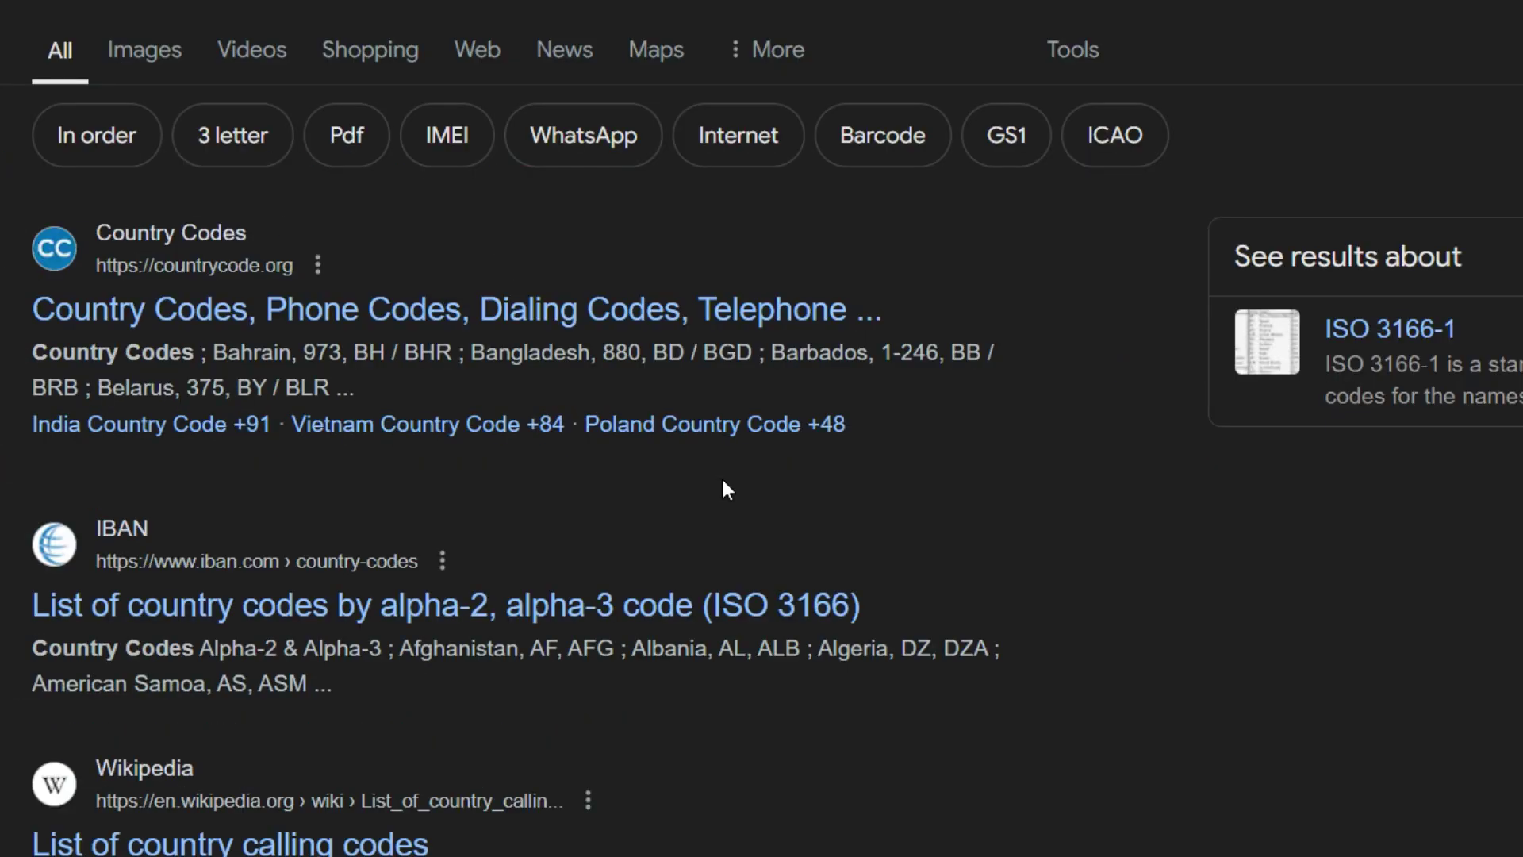
Open iban.com's ISO 3166 table and use page search 'Austra' to find Australia's code AU
left_click(199, 602)
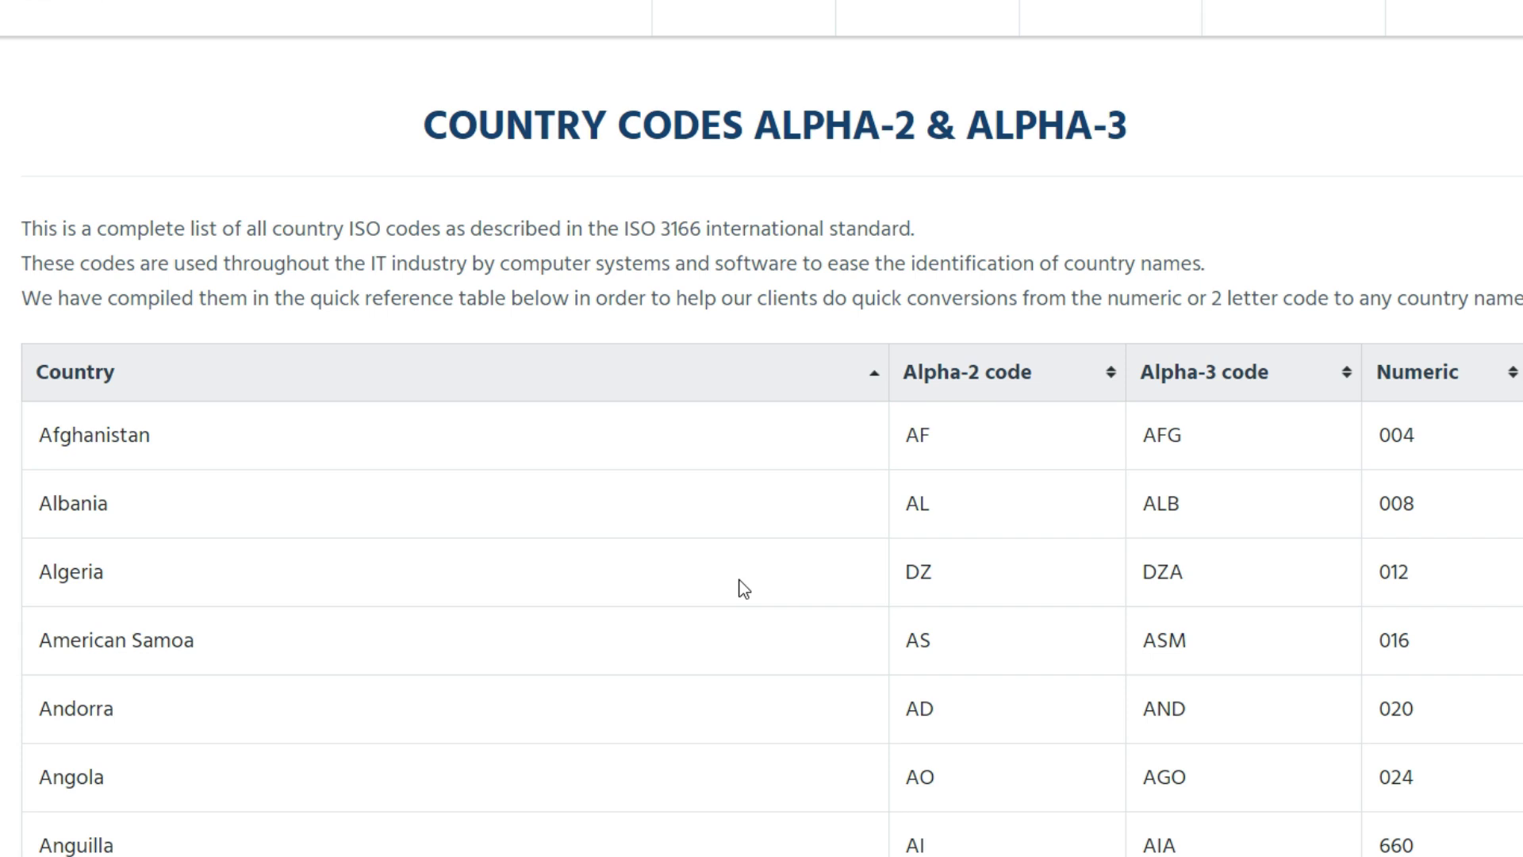
left_click_drag(902, 572, 946, 580)
key("ctrl+f")
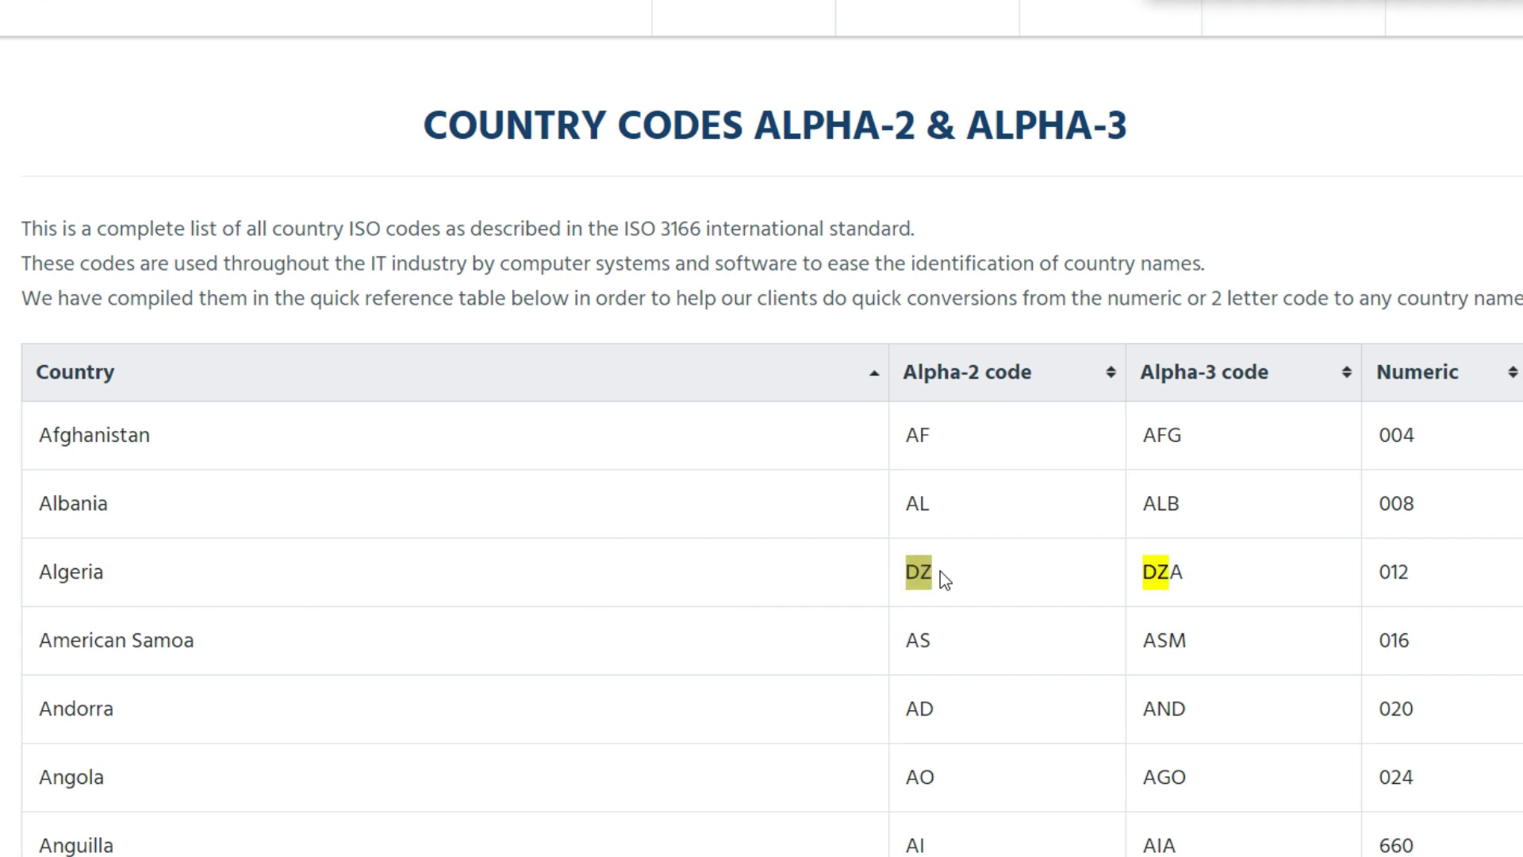
type("Austra")
left_click_drag(904, 447, 951, 465)
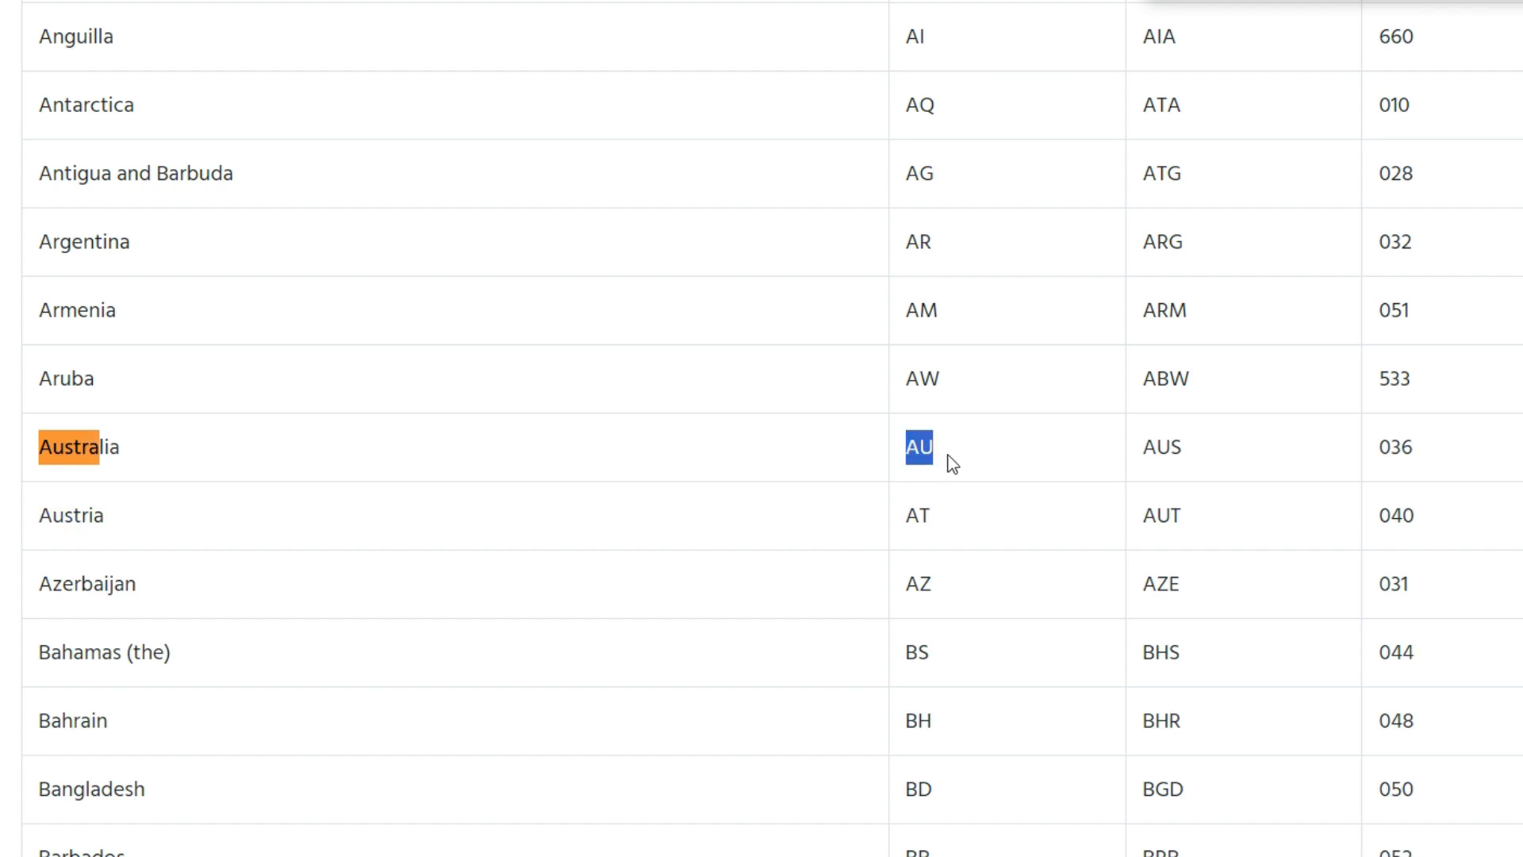